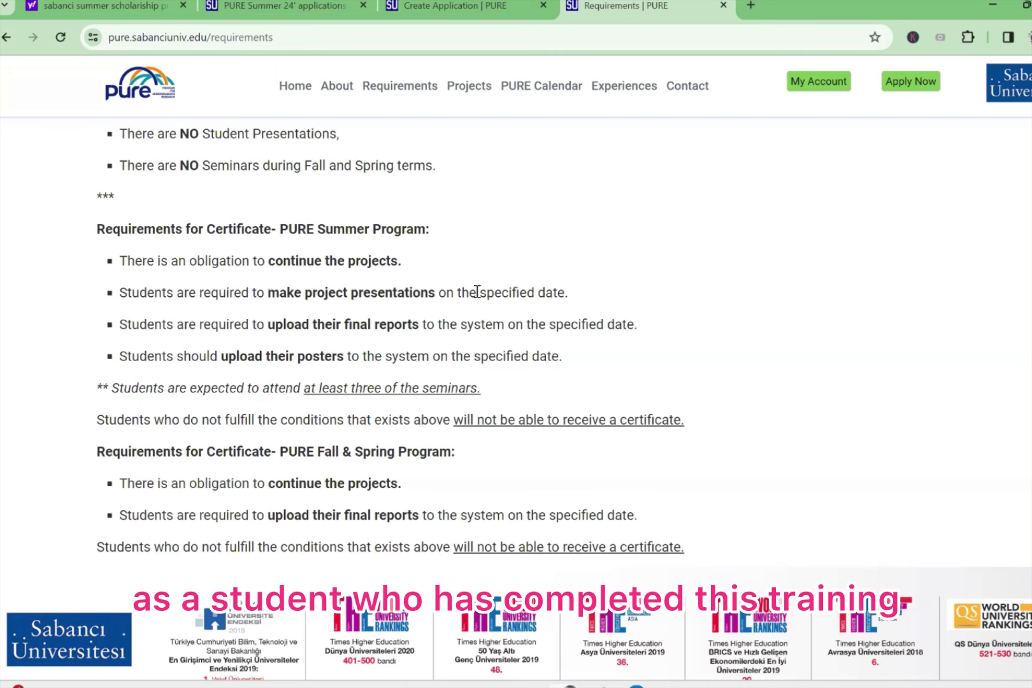
Step: Scroll back to the top of the Requirements page after reading the certificate rules
scroll(477, 291, up, 15)
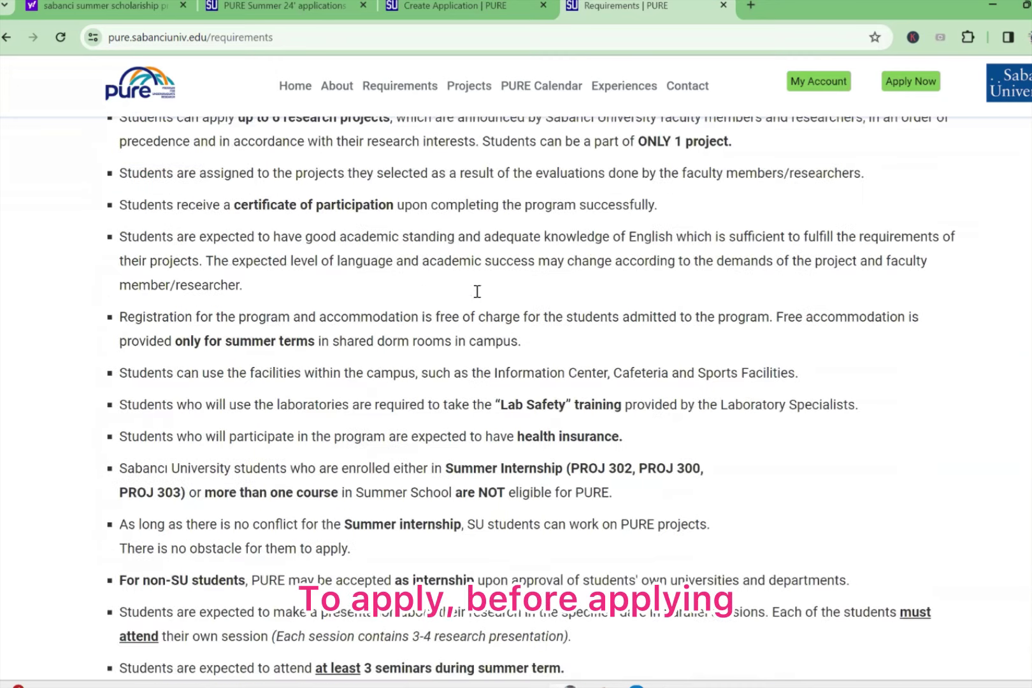
scroll(477, 292, up, 5)
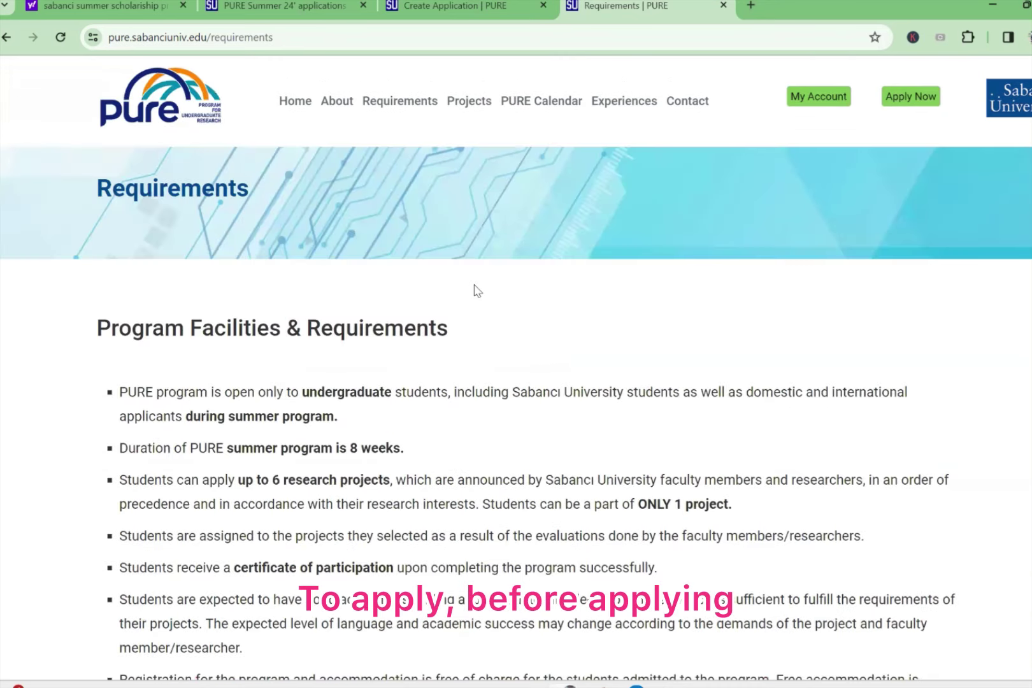
scroll(474, 290, up, 1)
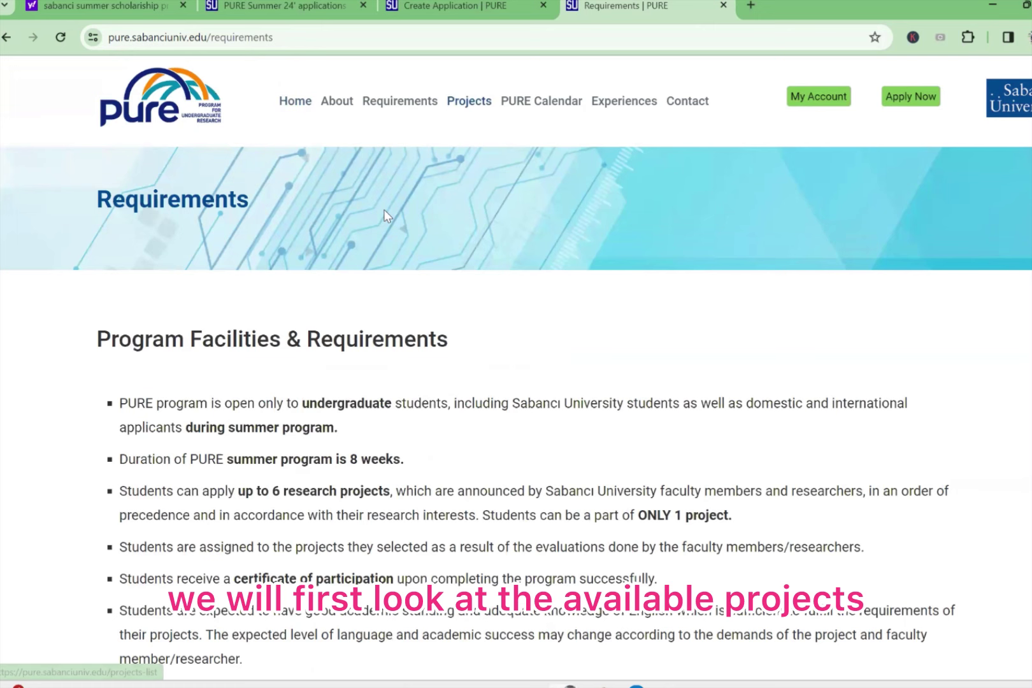
Step: Open the 2023-2024 Summer term from Projects to show its Active Projects table
click(469, 100)
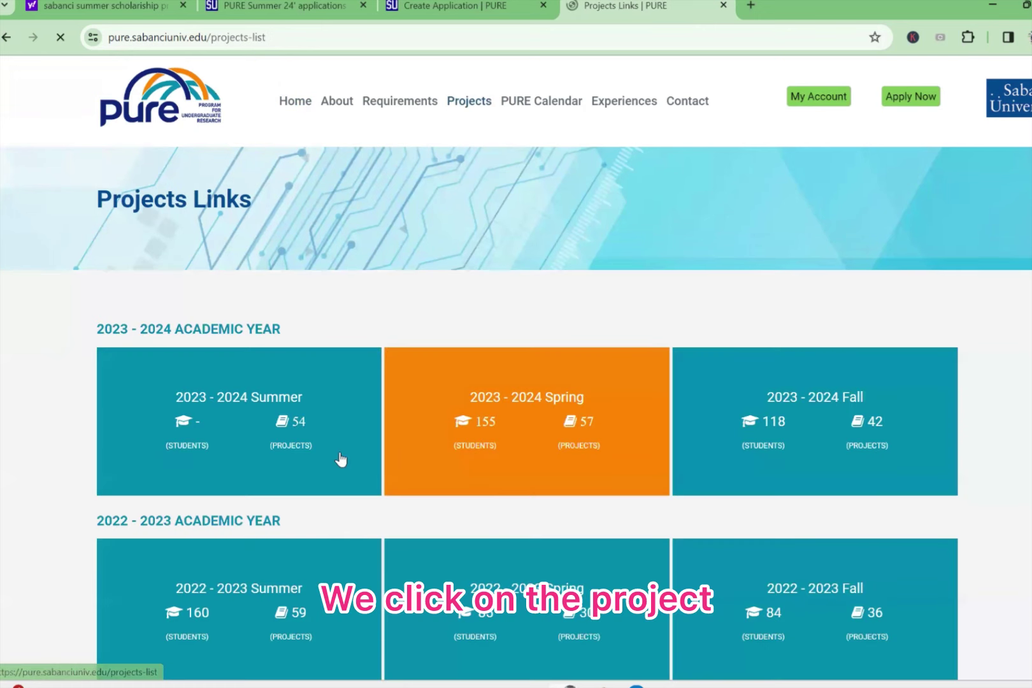
click(221, 398)
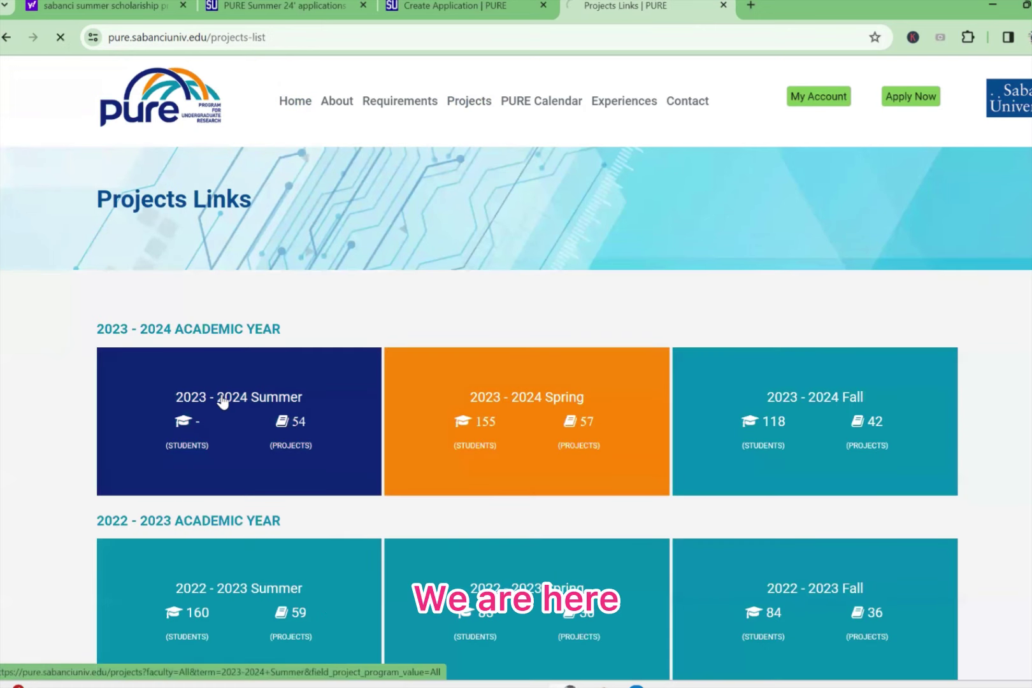
scroll(442, 446, down, 10)
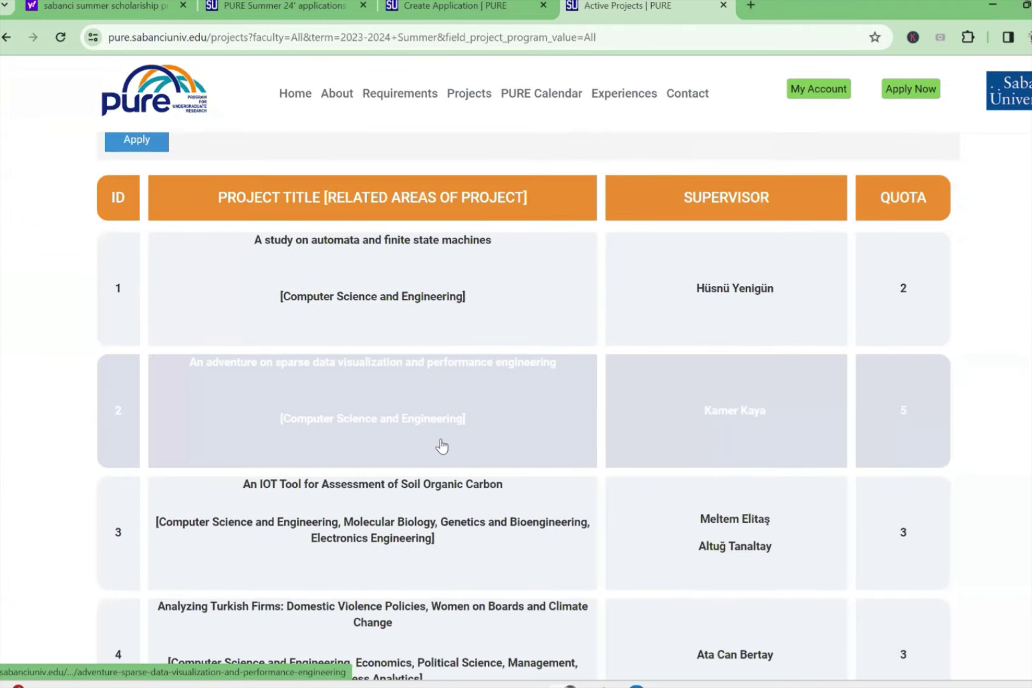
scroll(444, 446, down, 8)
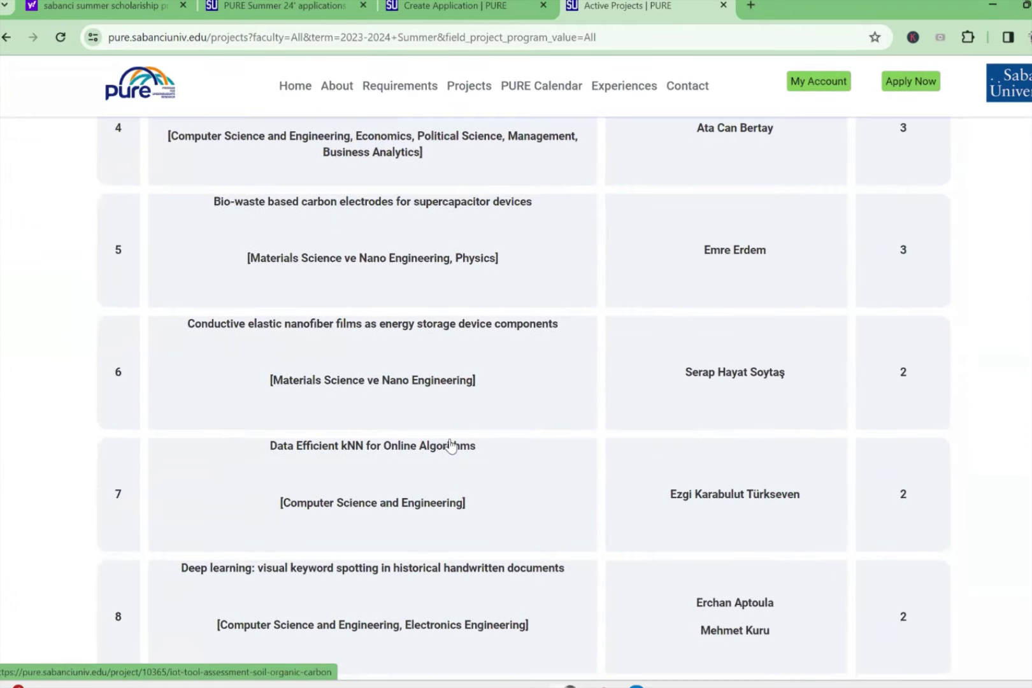
scroll(452, 446, down, 4)
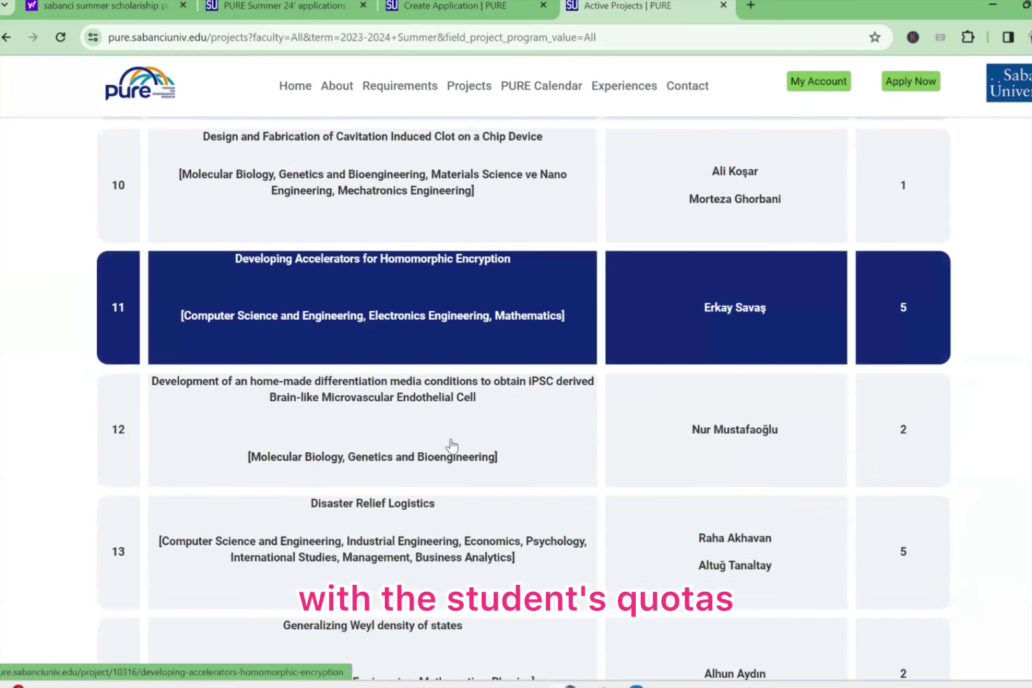
scroll(452, 446, up, 20)
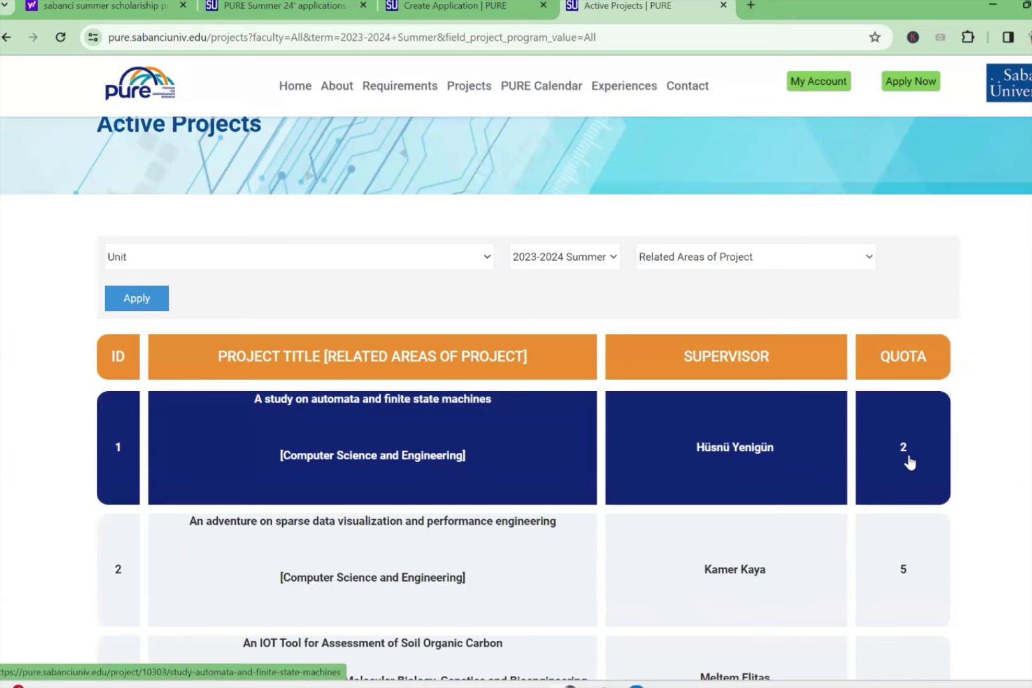
scroll(910, 461, up, 1)
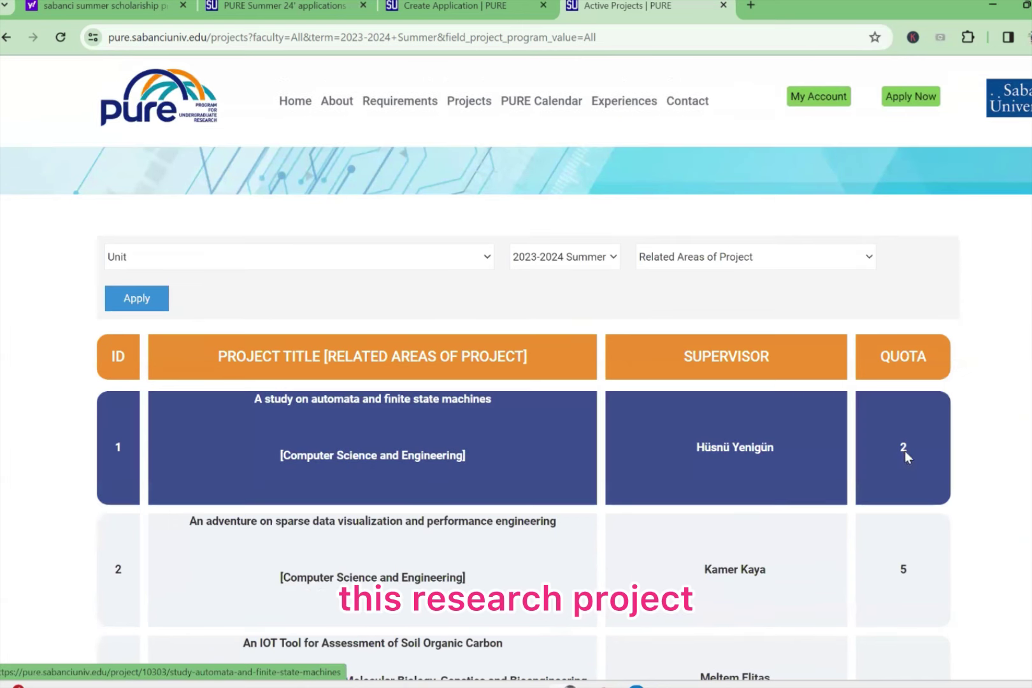
Step: Scroll through the Active Projects table to review titles, supervisors and quotas
scroll(904, 453, down, 5)
scroll(669, 421, down, 1)
scroll(677, 432, down, 20)
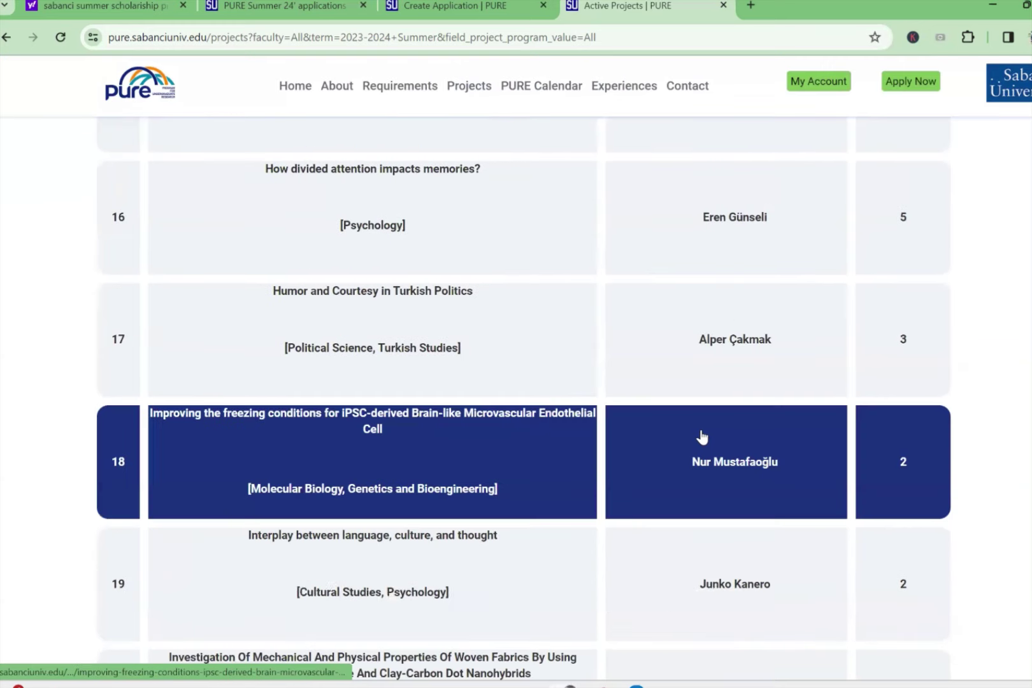
scroll(702, 437, down, 20)
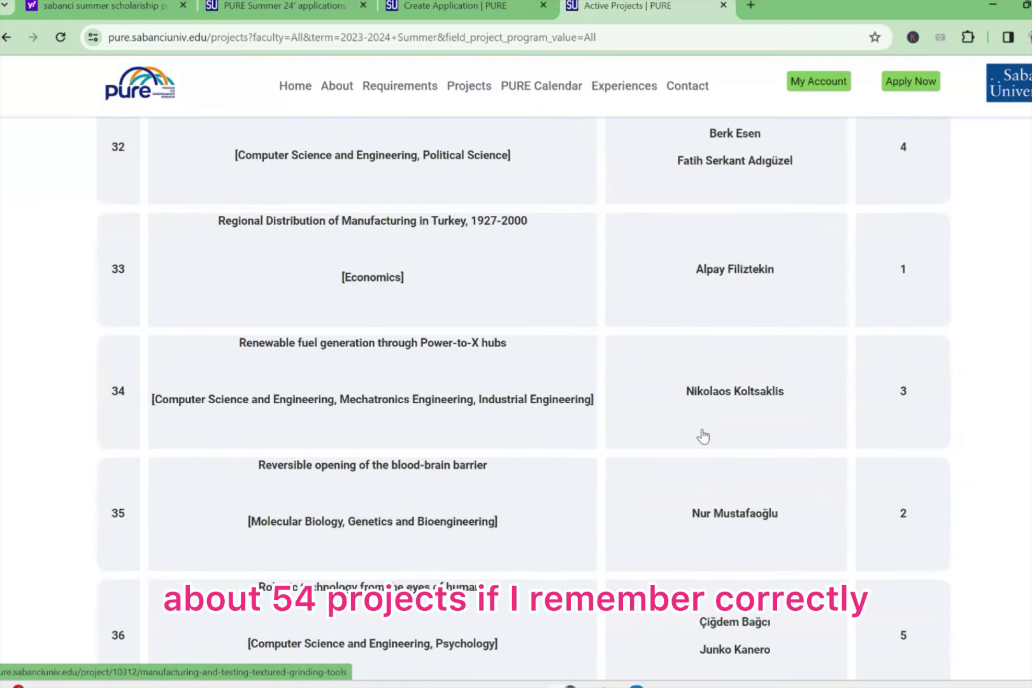
scroll(703, 437, down, 8)
scroll(653, 420, up, 13)
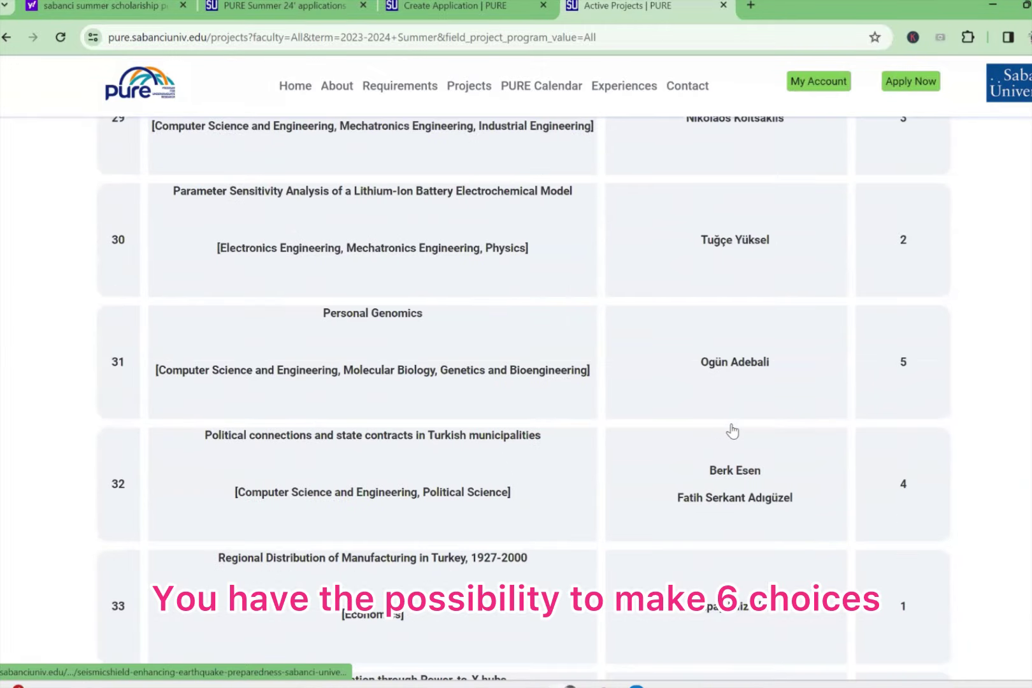
scroll(733, 432, up, 2)
scroll(733, 432, up, 14)
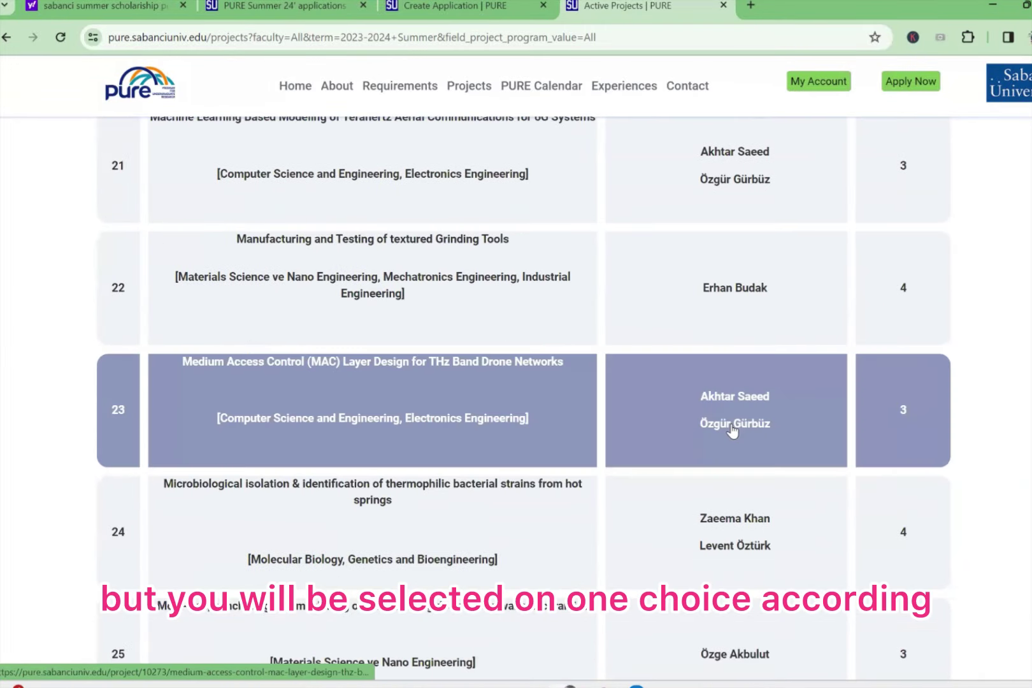
scroll(732, 432, up, 20)
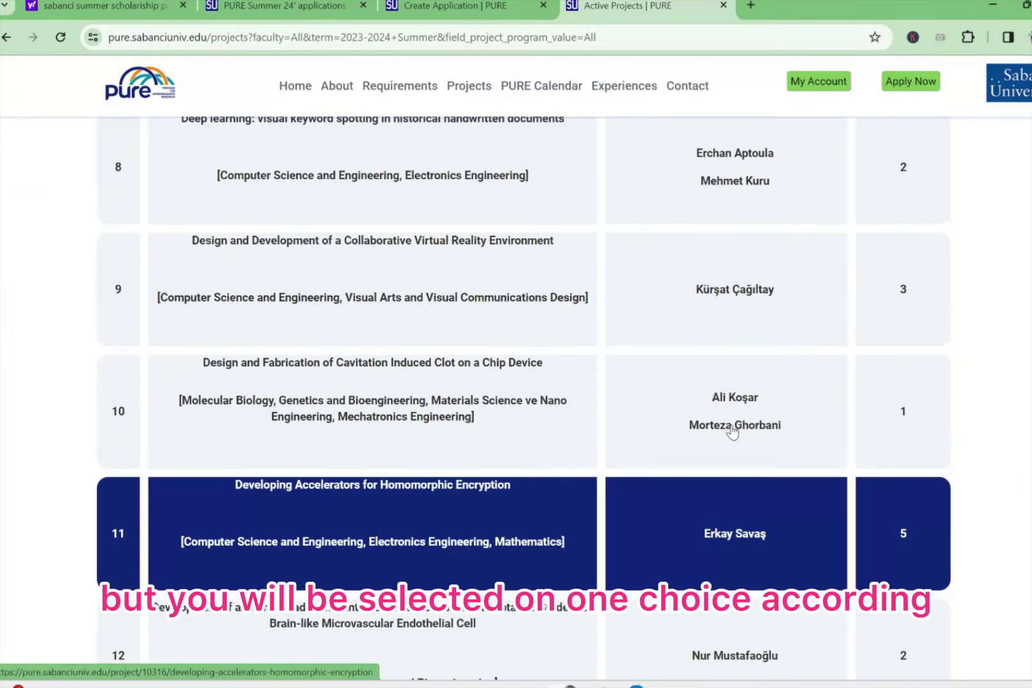
scroll(732, 432, up, 8)
scroll(732, 432, down, 1)
scroll(733, 432, up, 12)
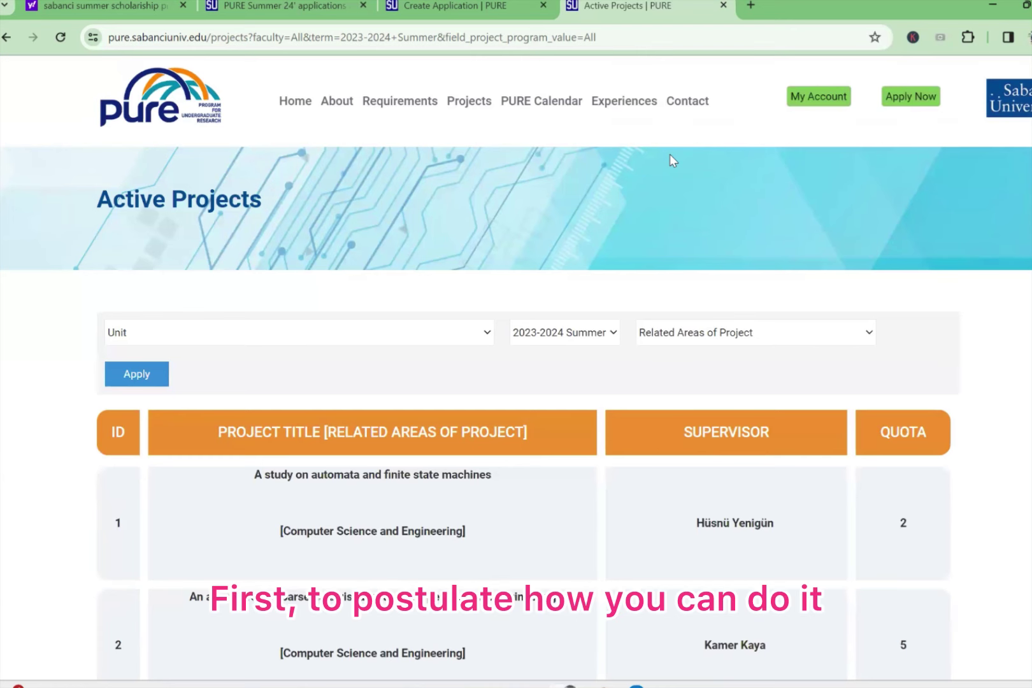
Step: Start a new application and browse the project list in the Projects Choice window
click(918, 102)
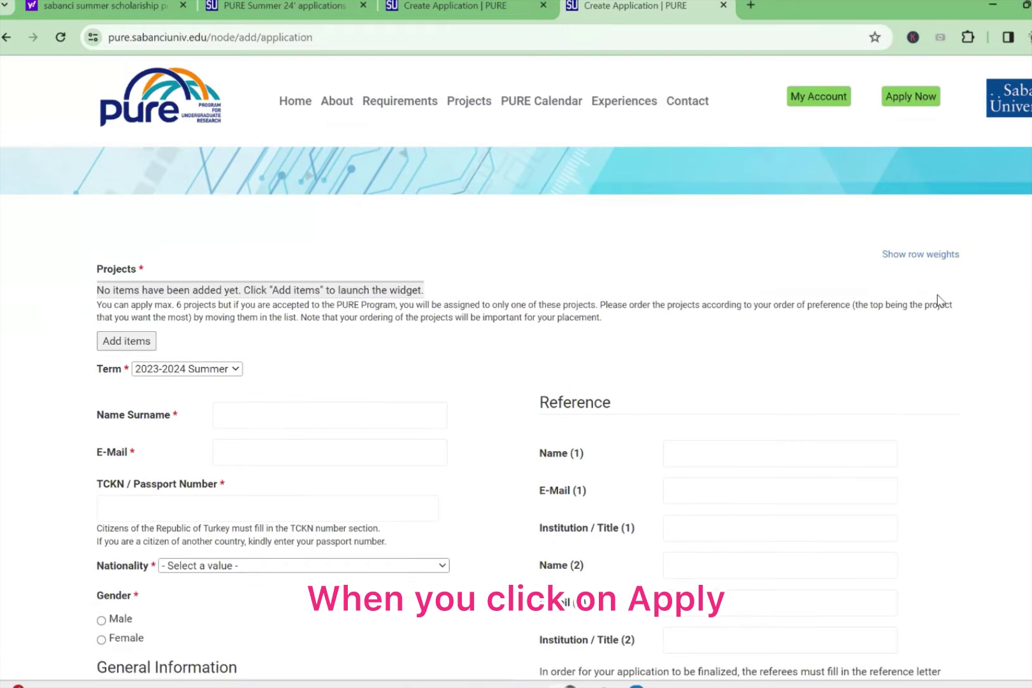
scroll(938, 299, down, 1)
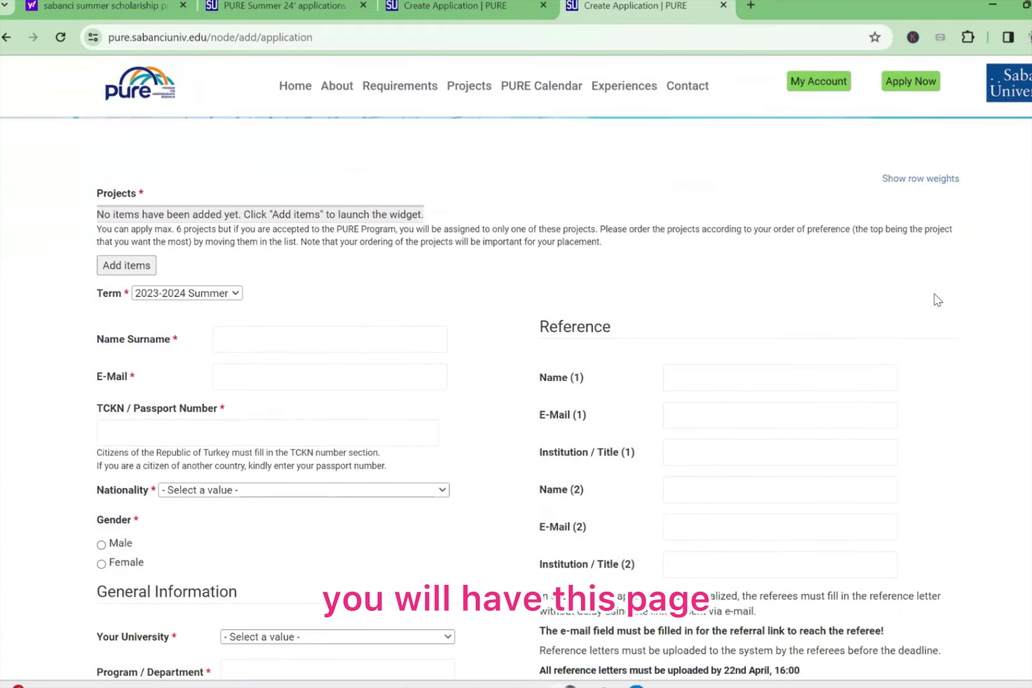
click(141, 271)
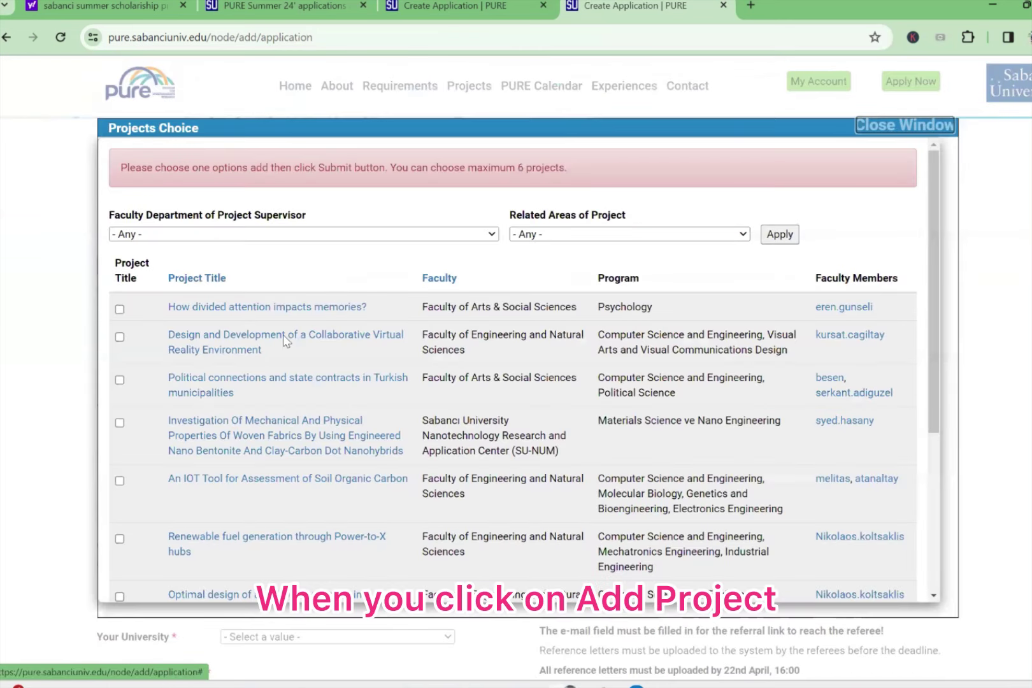
scroll(435, 357, down, 8)
scroll(435, 358, down, 2)
scroll(566, 329, up, 10)
scroll(513, 478, down, 4)
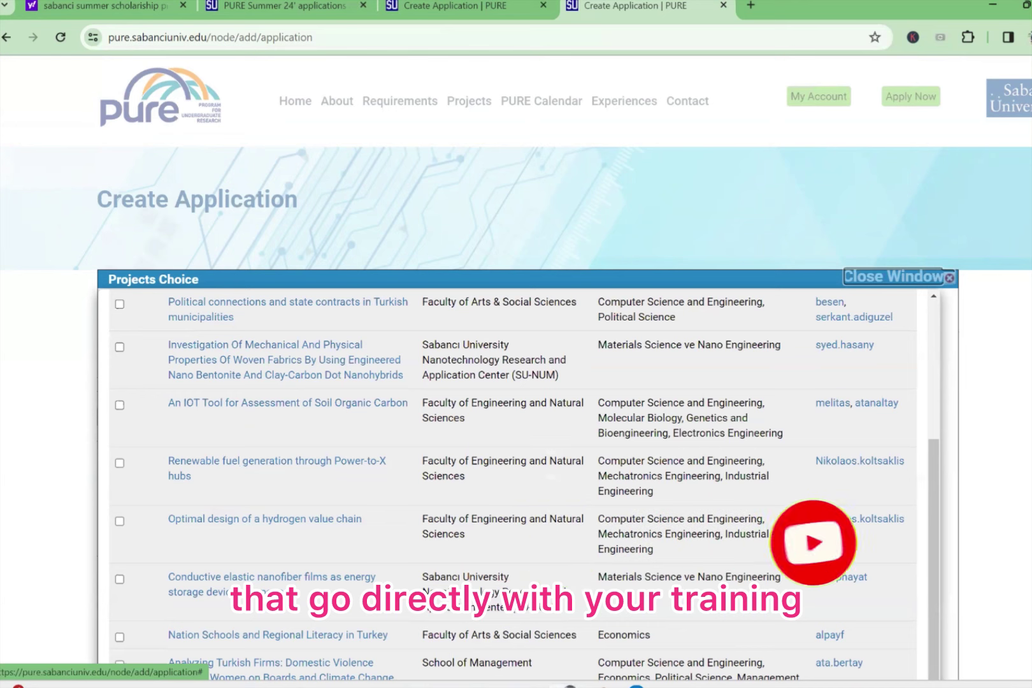
scroll(796, 533, up, 2)
scroll(796, 533, up, 3)
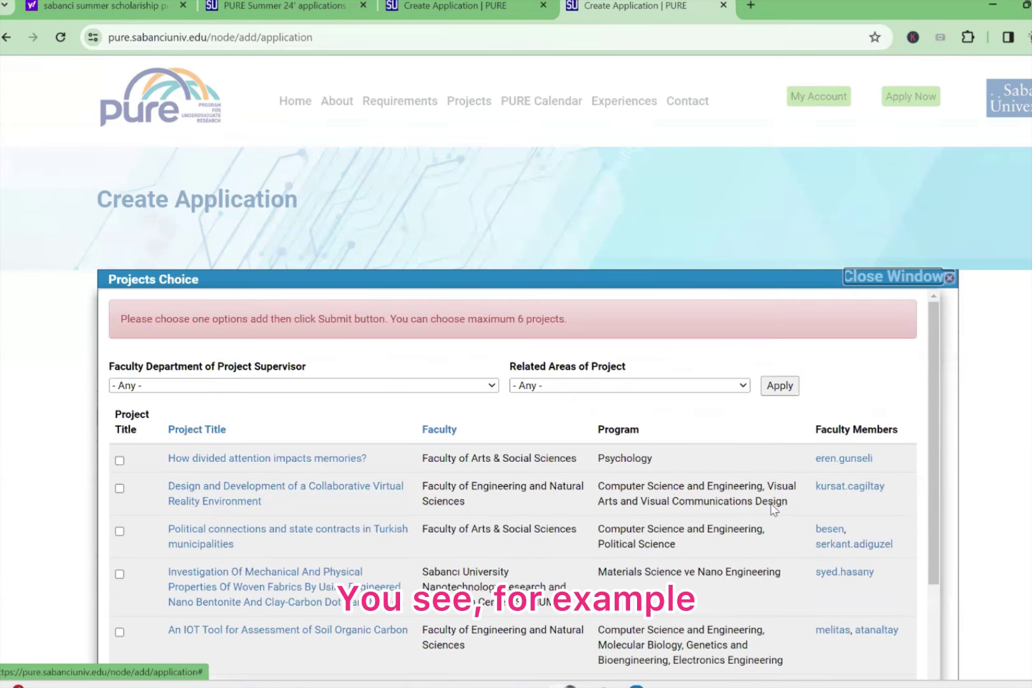
scroll(651, 482, down, 2)
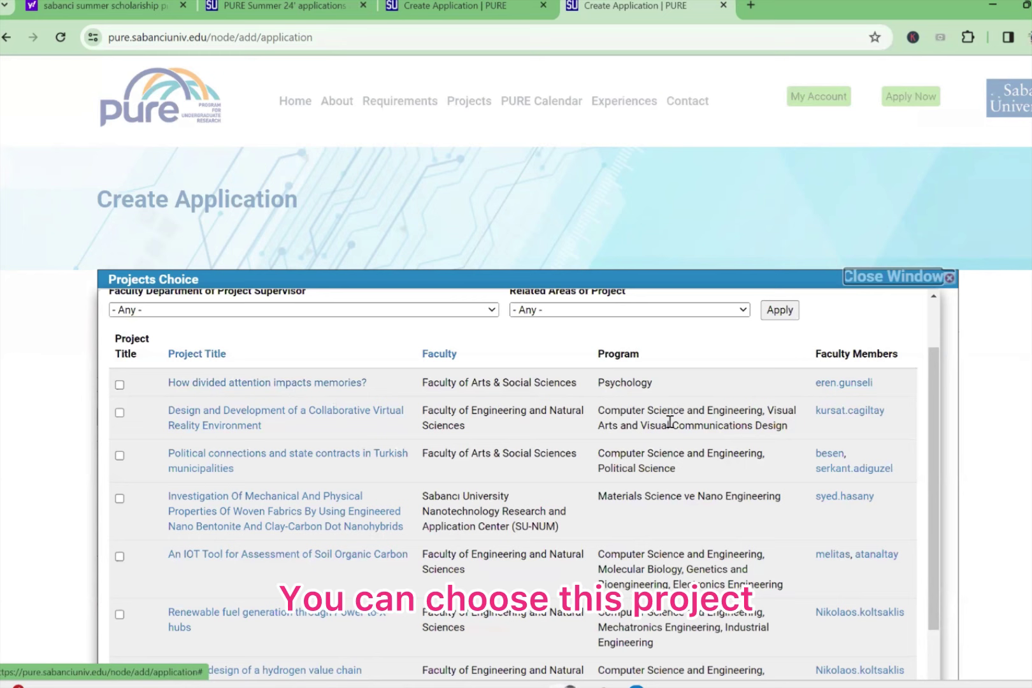
scroll(698, 447, down, 5)
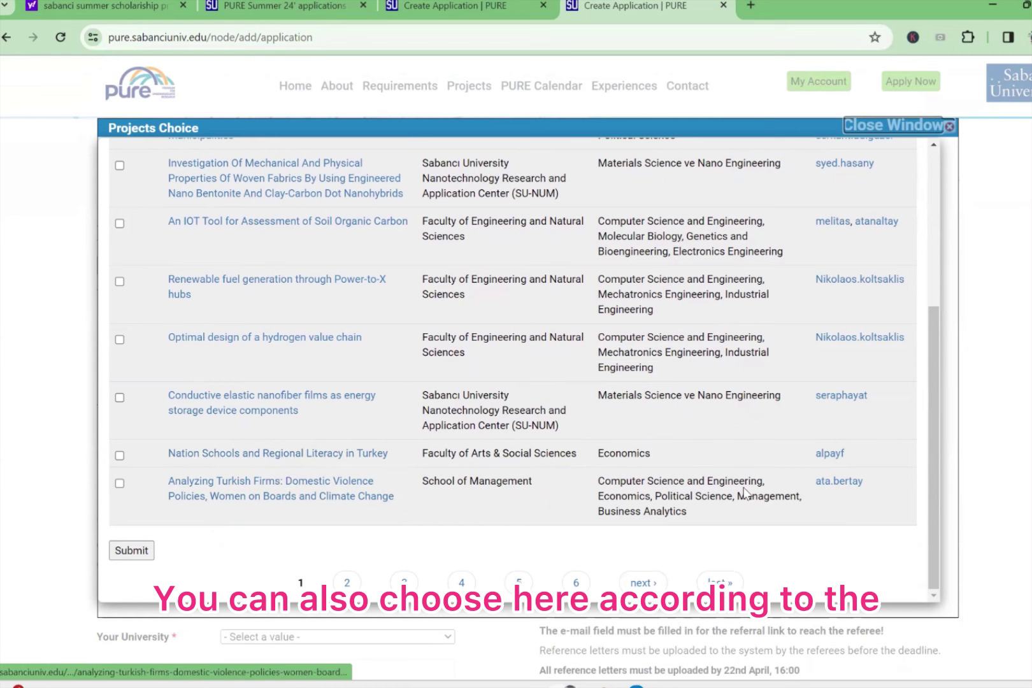
scroll(790, 485, up, 5)
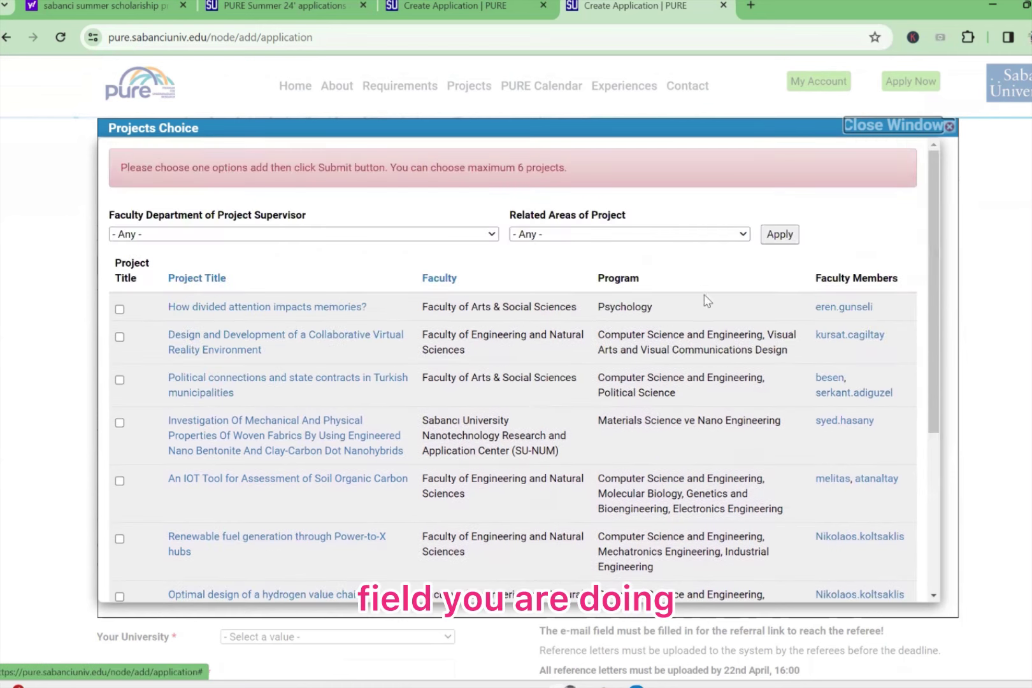
Step: Check the project area and supervisor faculty filters, then close the chooser without adding projects
click(660, 234)
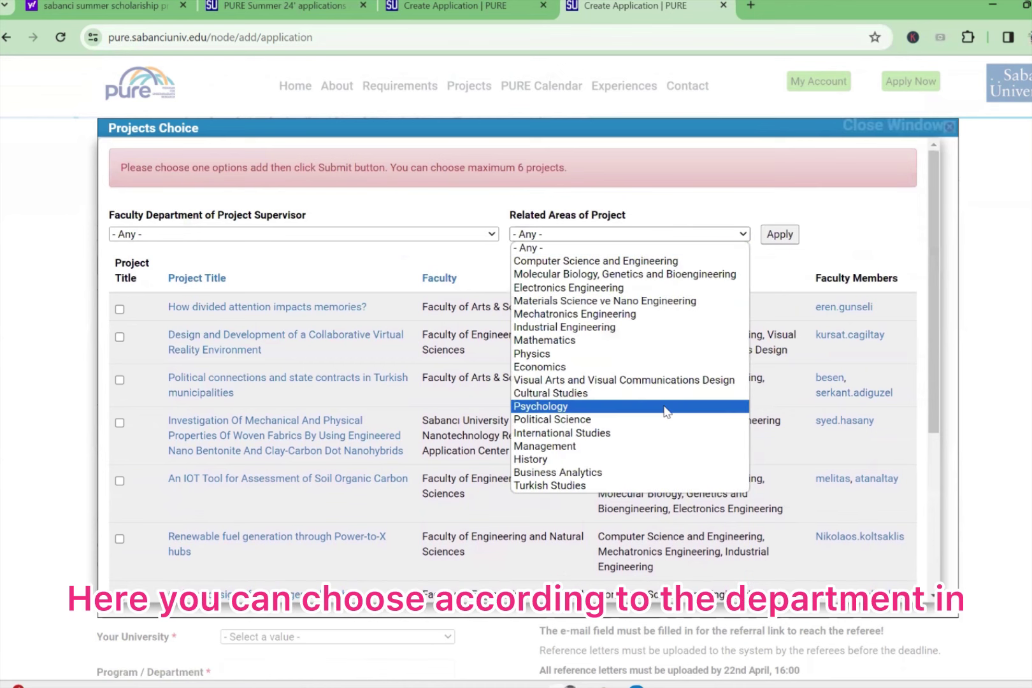
click(449, 236)
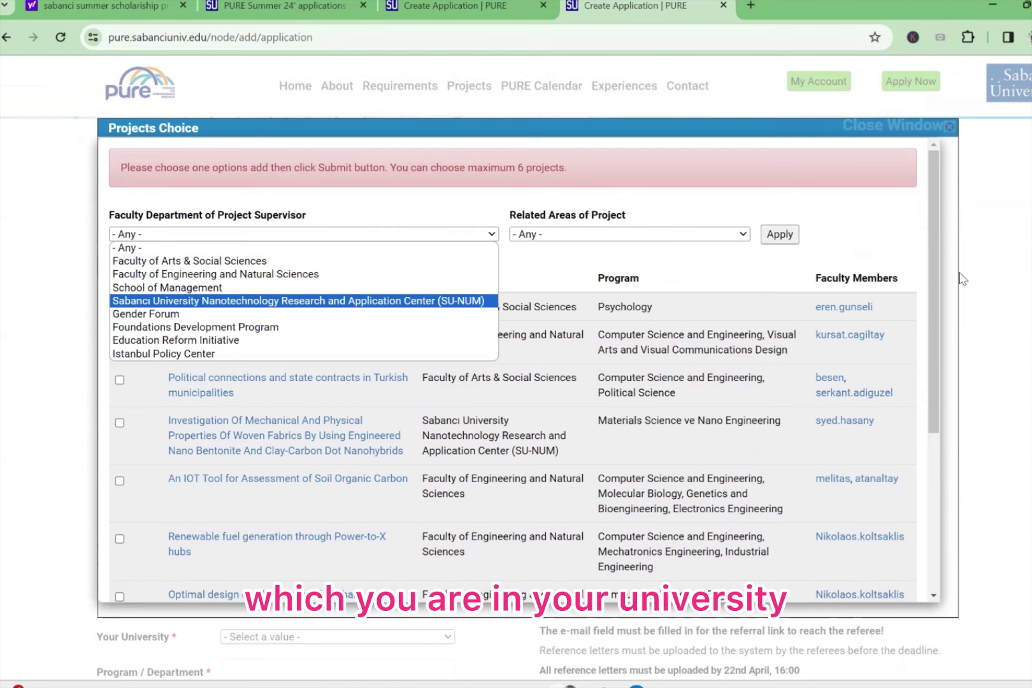
scroll(956, 249, up, 3)
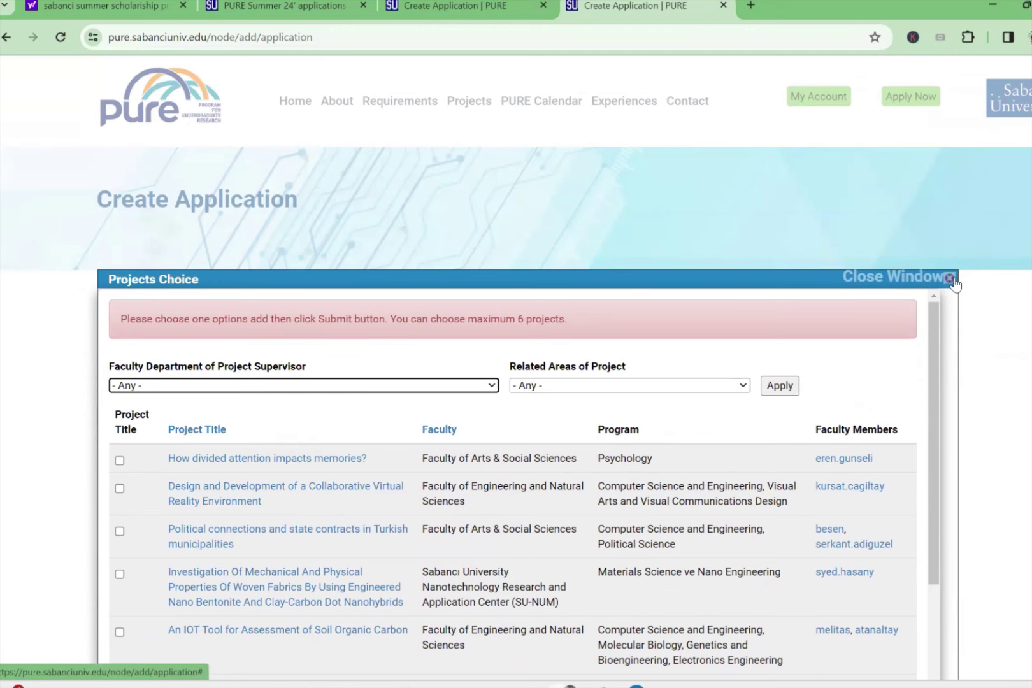
click(948, 278)
click(432, 340)
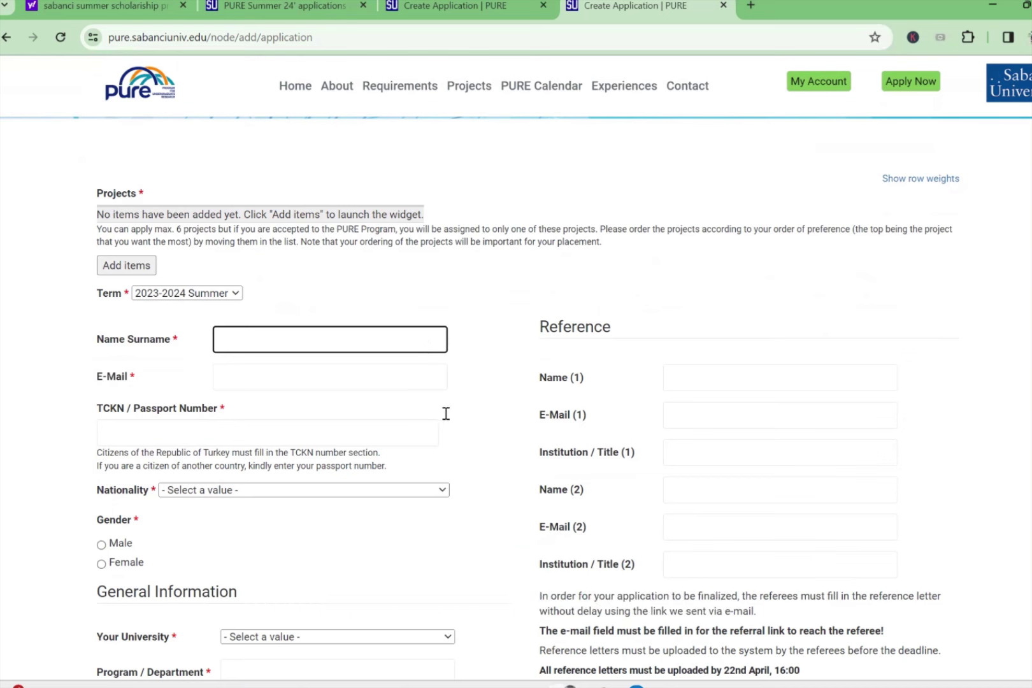
Step: Move through the E-Mail and TCKN / Passport Number fields, leaving them blank
click(309, 373)
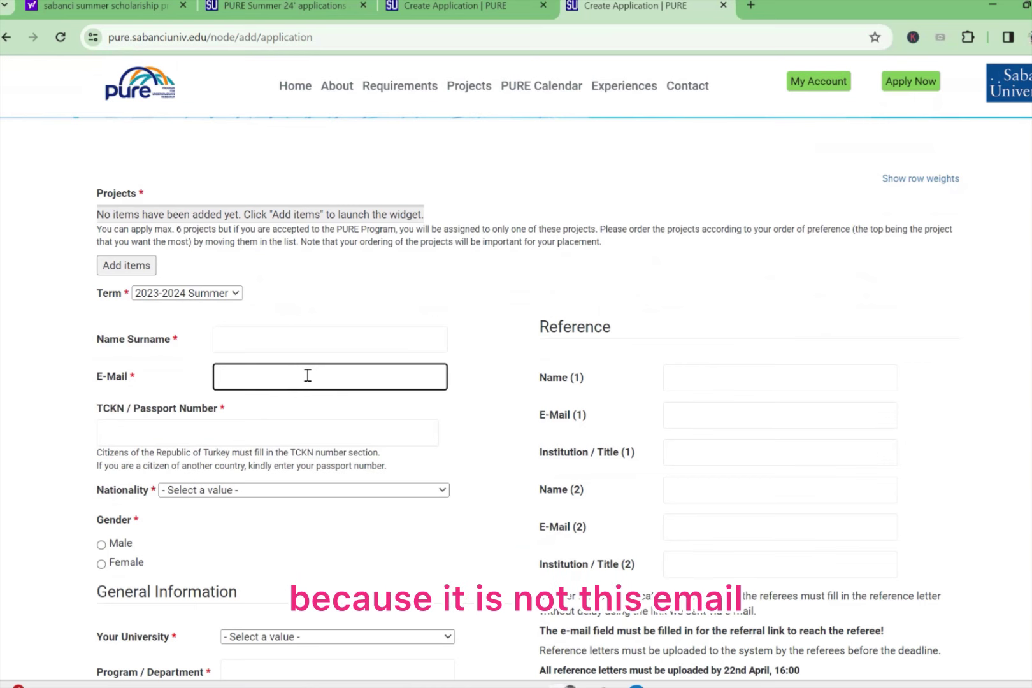
click(272, 436)
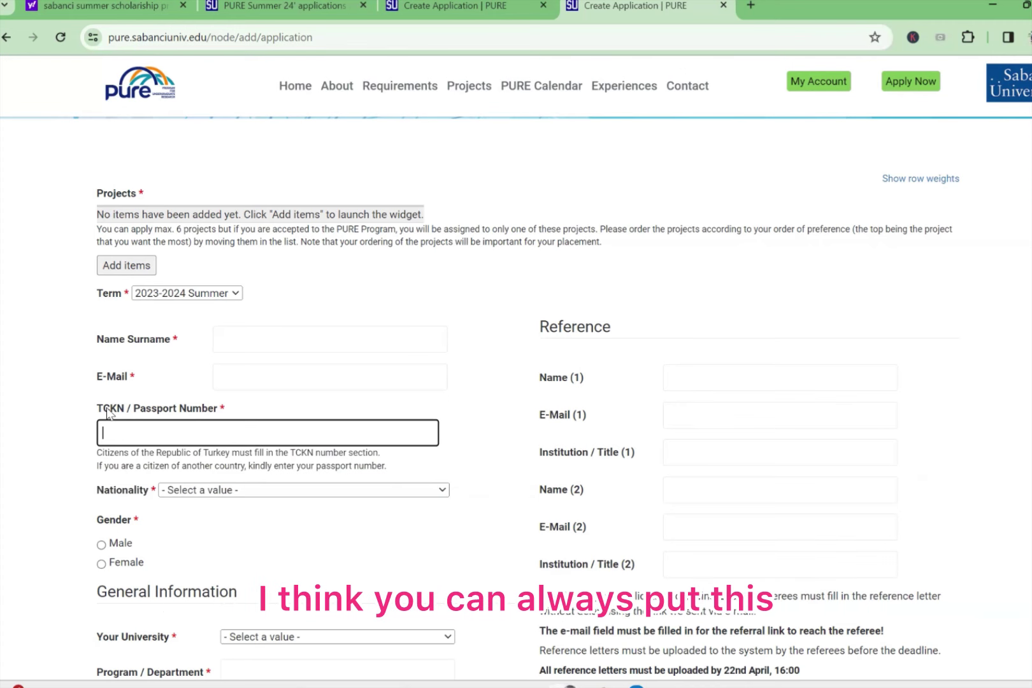
scroll(150, 464, down, 2)
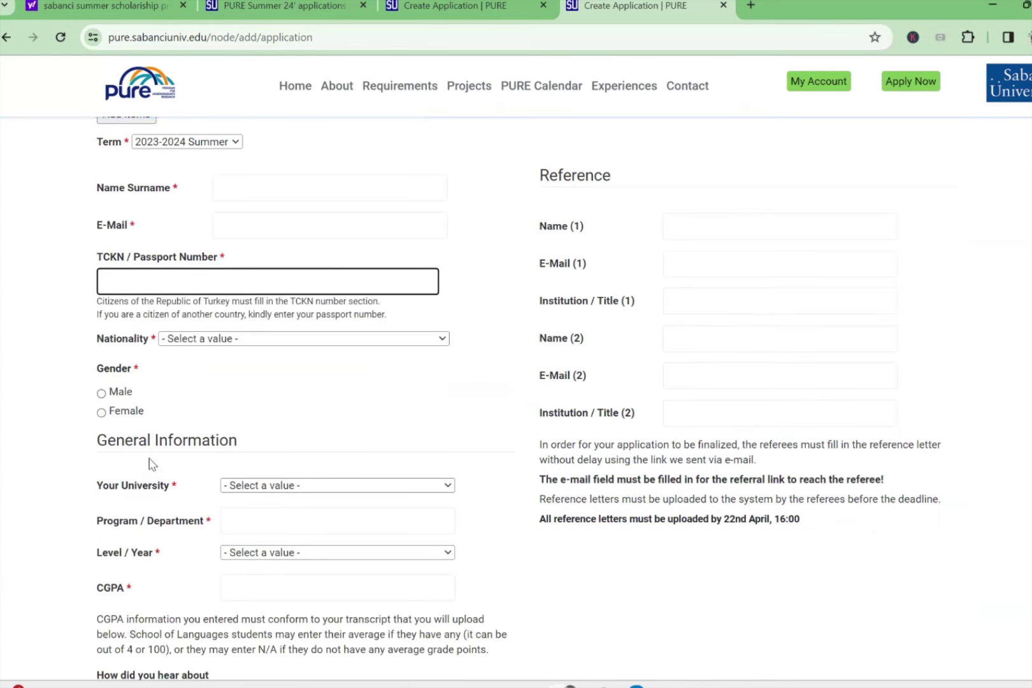
Step: Browse the Nationality list and close it without choosing a country
click(224, 344)
scroll(267, 484, down, 15)
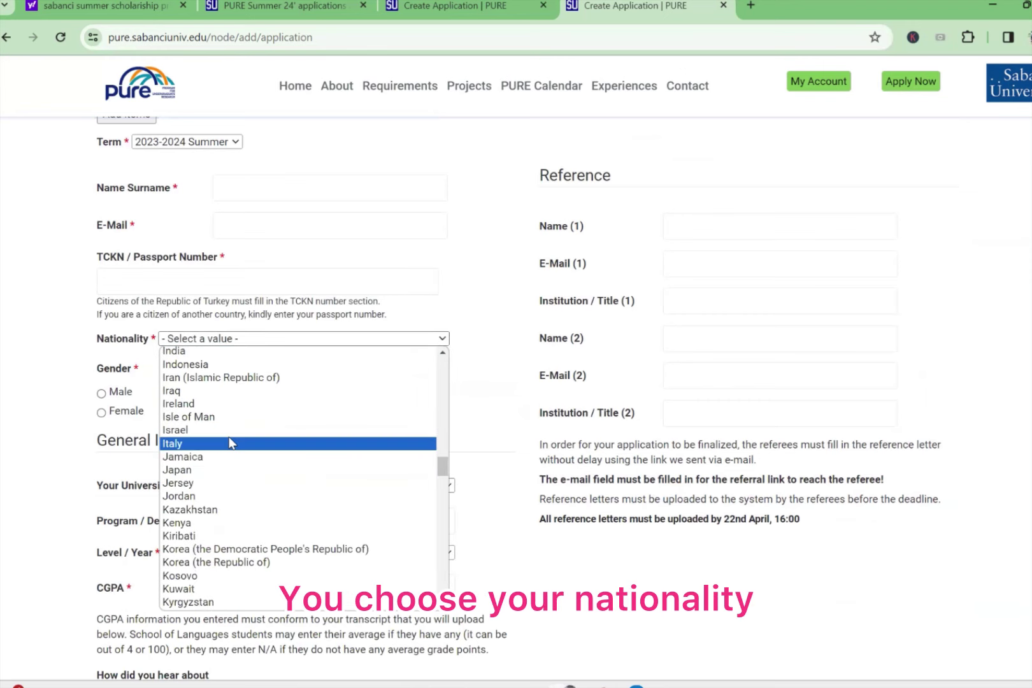
scroll(229, 463, up, 2)
scroll(229, 463, down, 20)
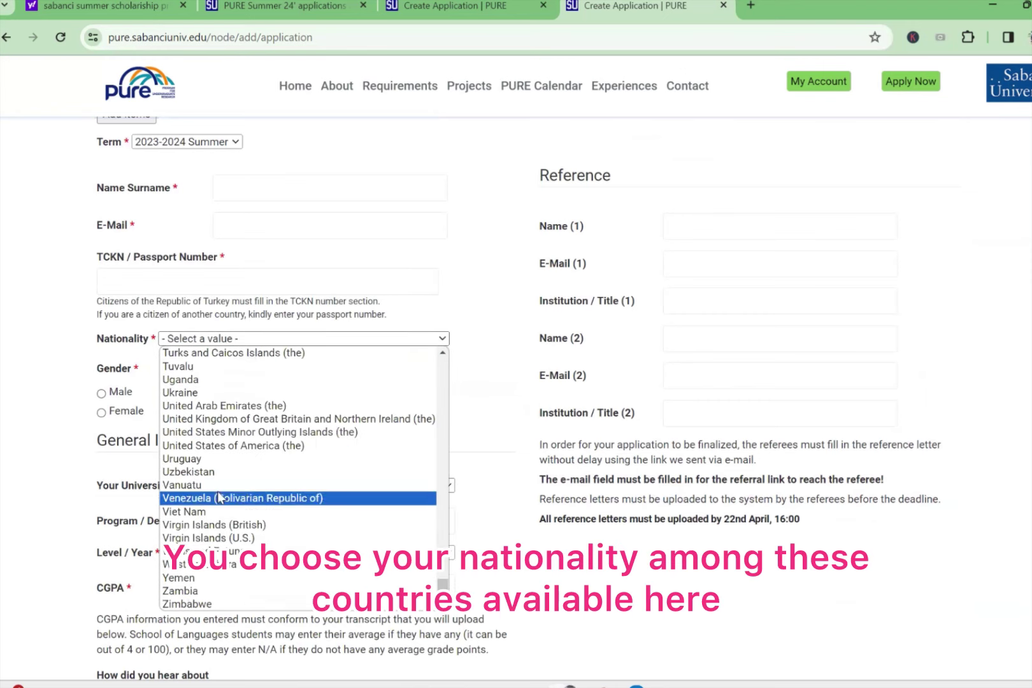
scroll(229, 537, up, 20)
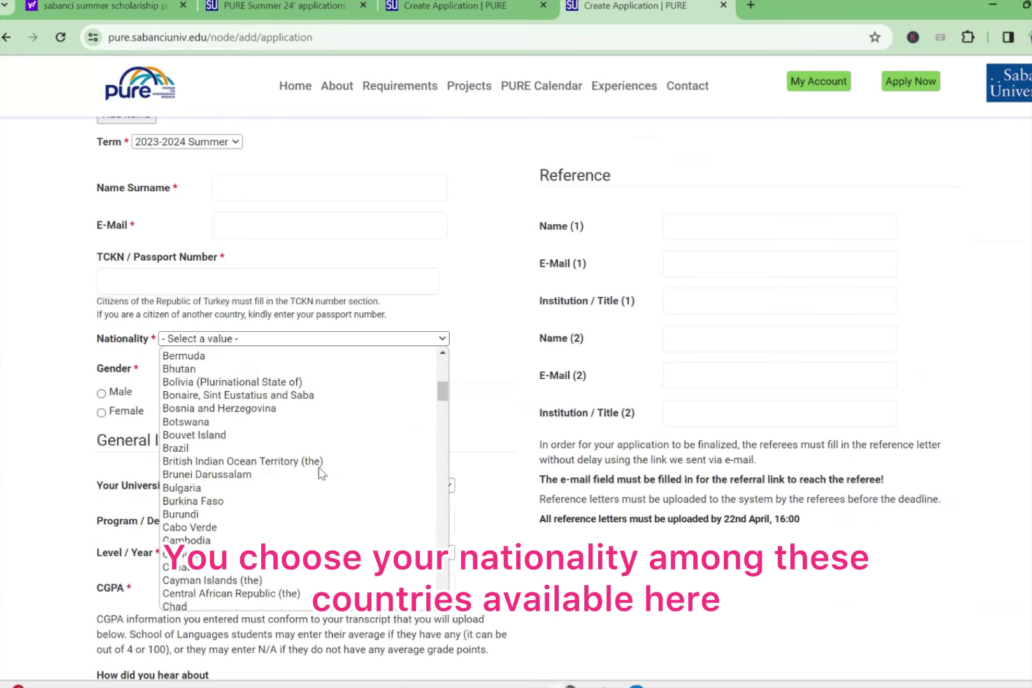
click(504, 390)
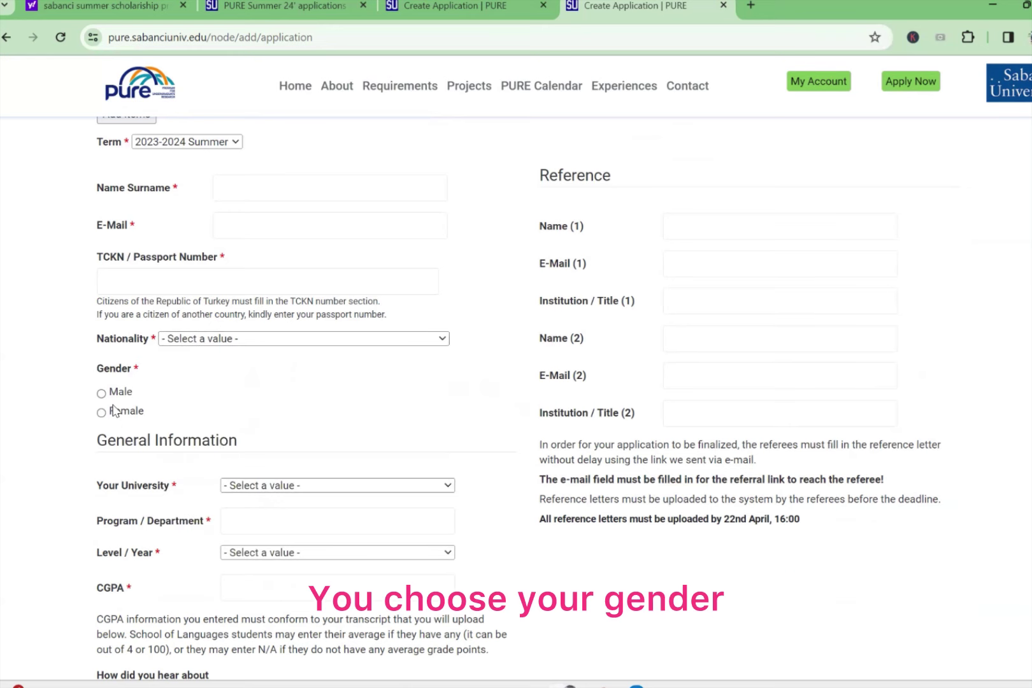
Step: Choose Other for Your University, then visit University Name, Program / Department and Level / Year
click(287, 486)
scroll(342, 397, down, 20)
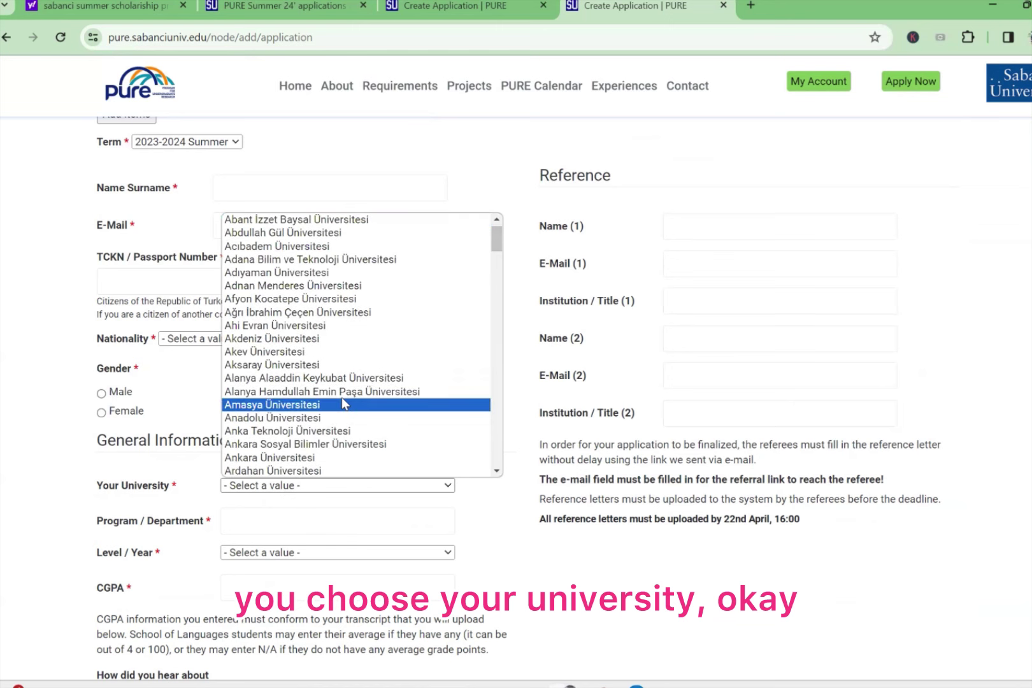
scroll(360, 385, down, 15)
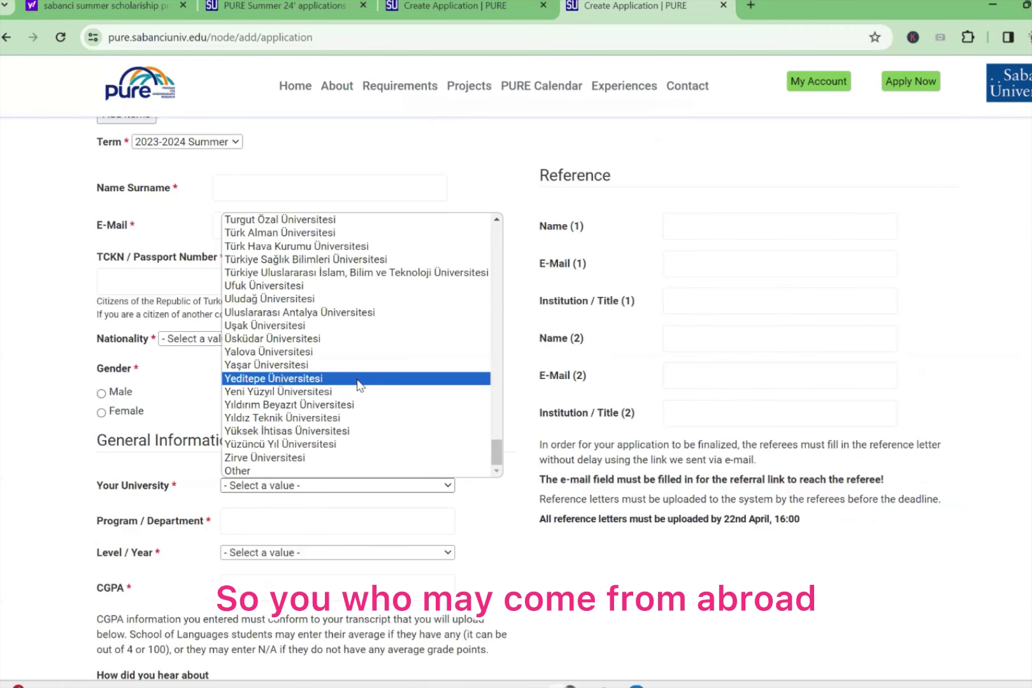
click(313, 470)
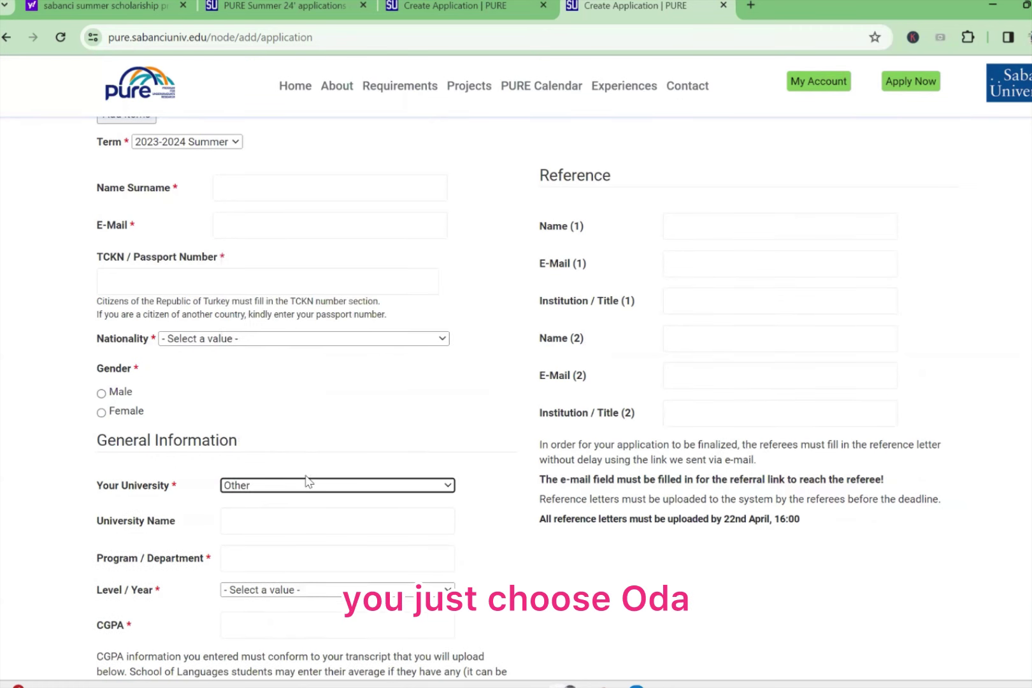
scroll(315, 463, up, 1)
scroll(322, 433, down, 4)
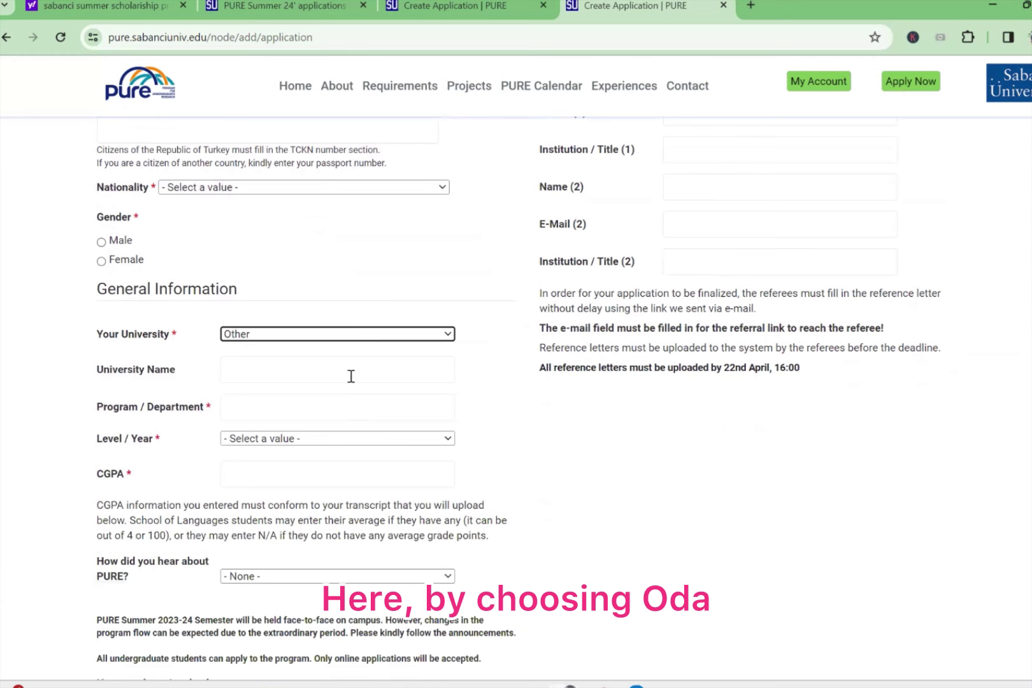
click(351, 377)
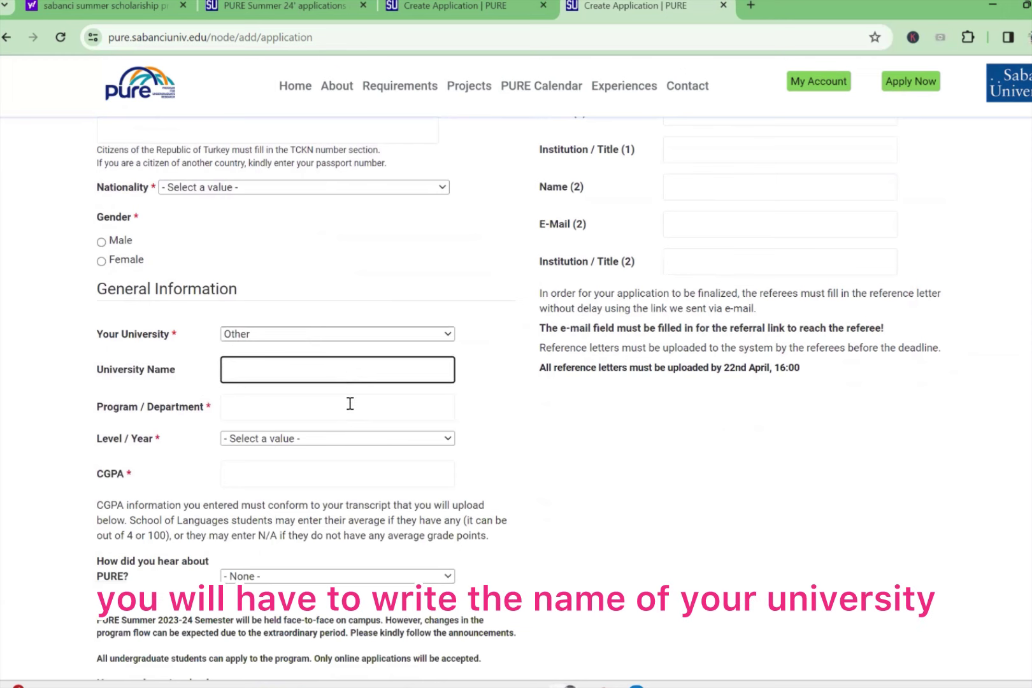
click(350, 403)
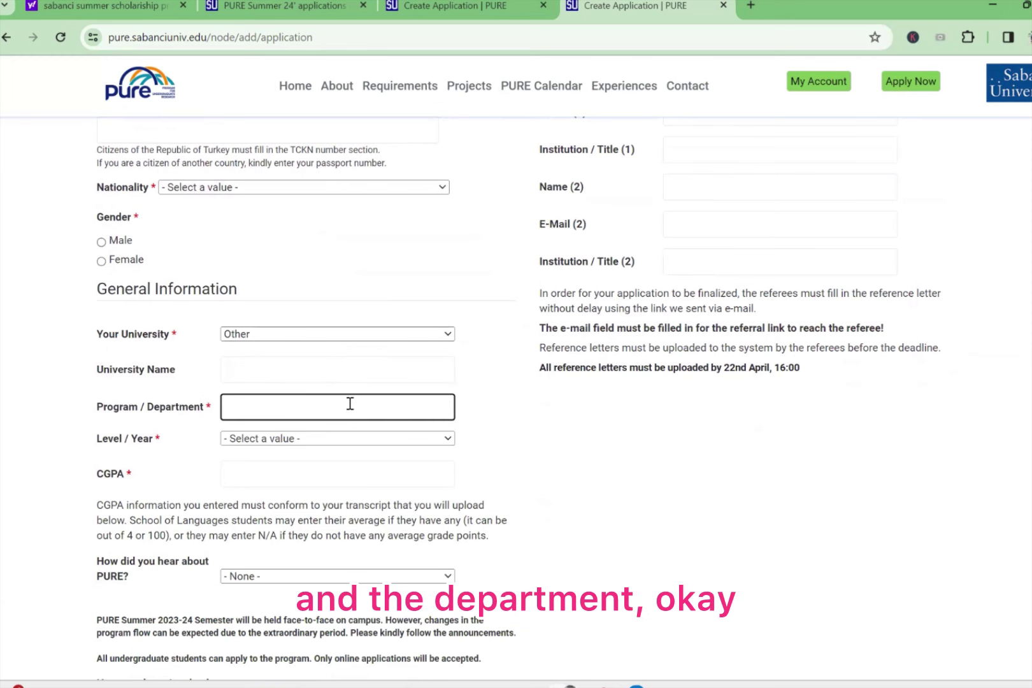
click(354, 438)
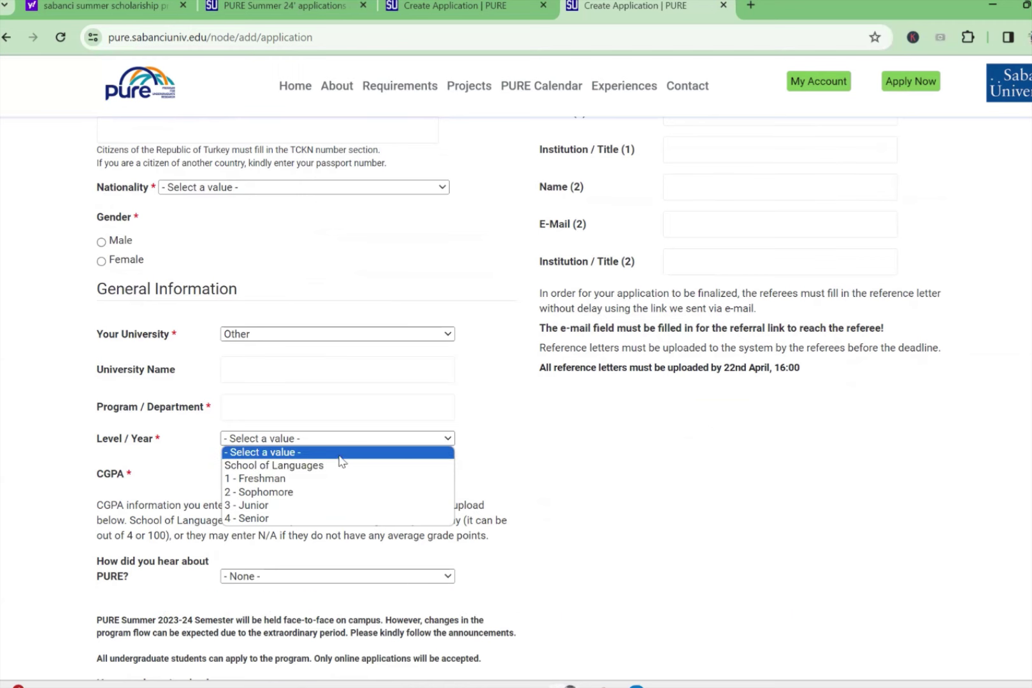
click(473, 460)
scroll(359, 463, down, 1)
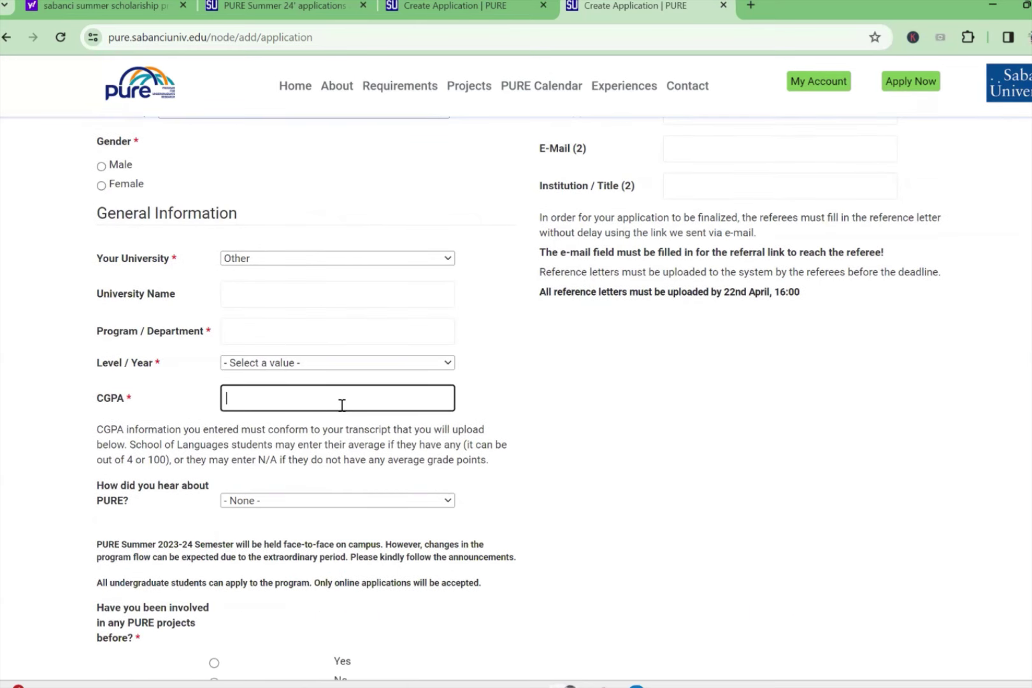
scroll(381, 474, down, 2)
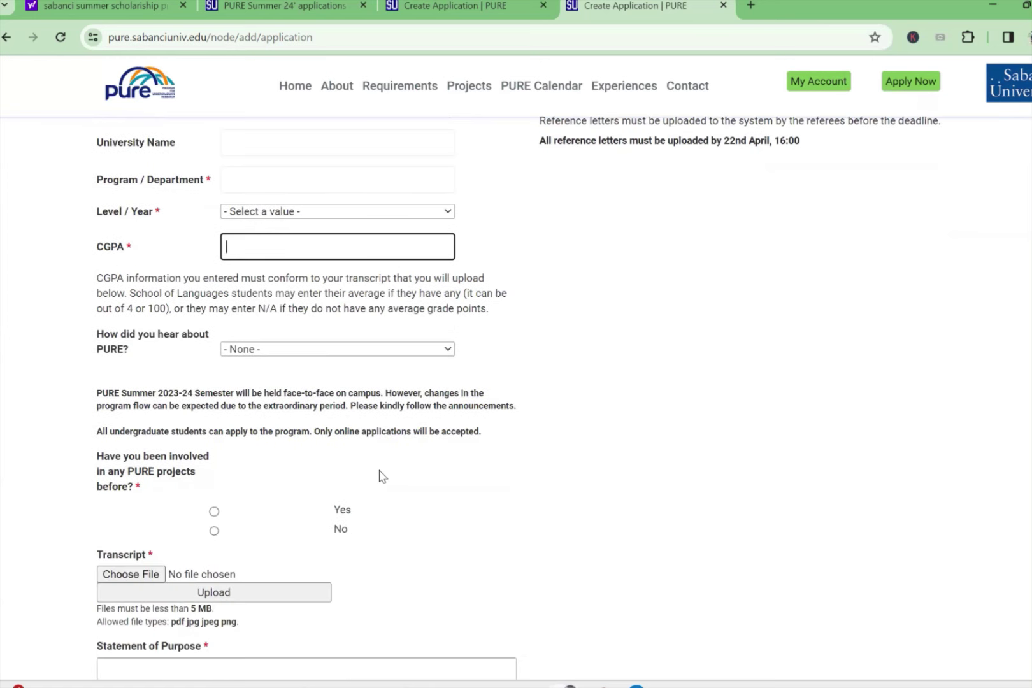
click(360, 350)
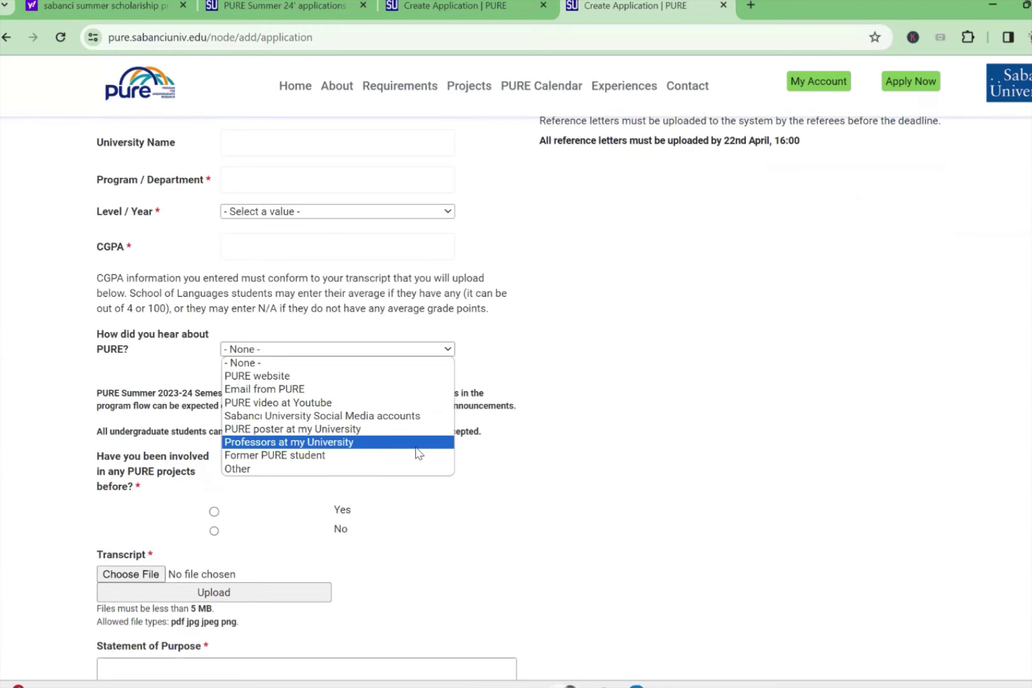
click(570, 409)
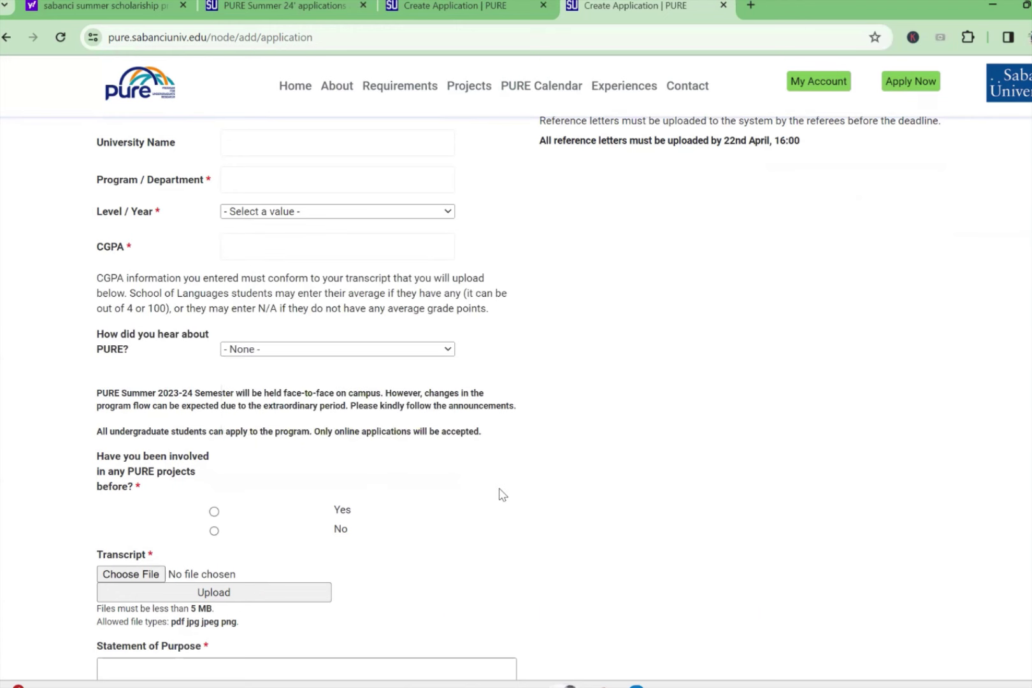
scroll(501, 493, down, 1)
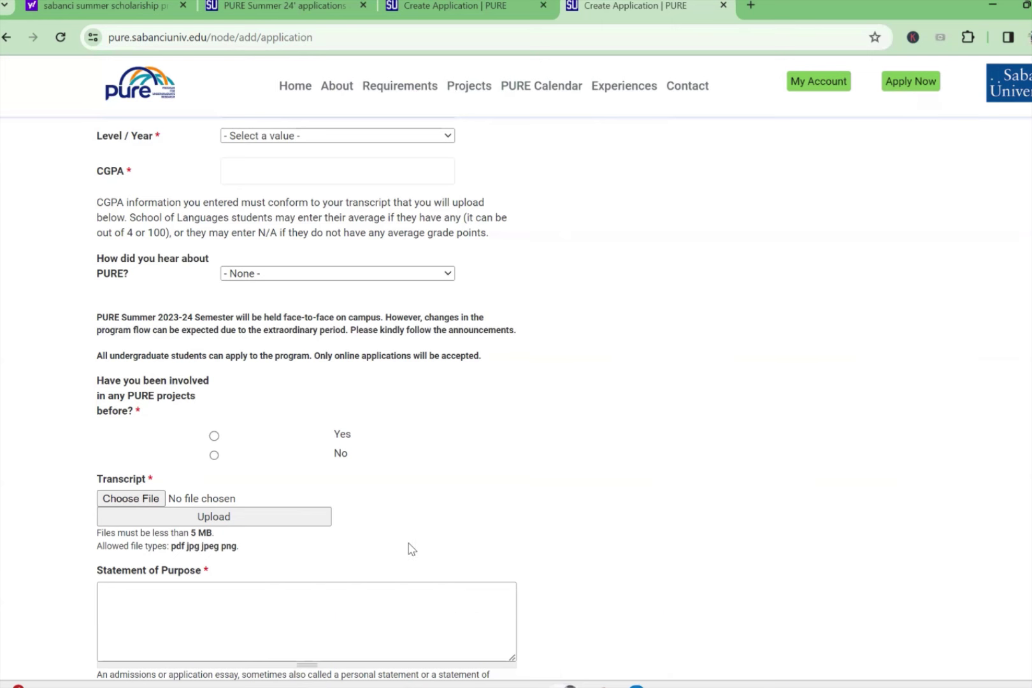
scroll(412, 547, down, 2)
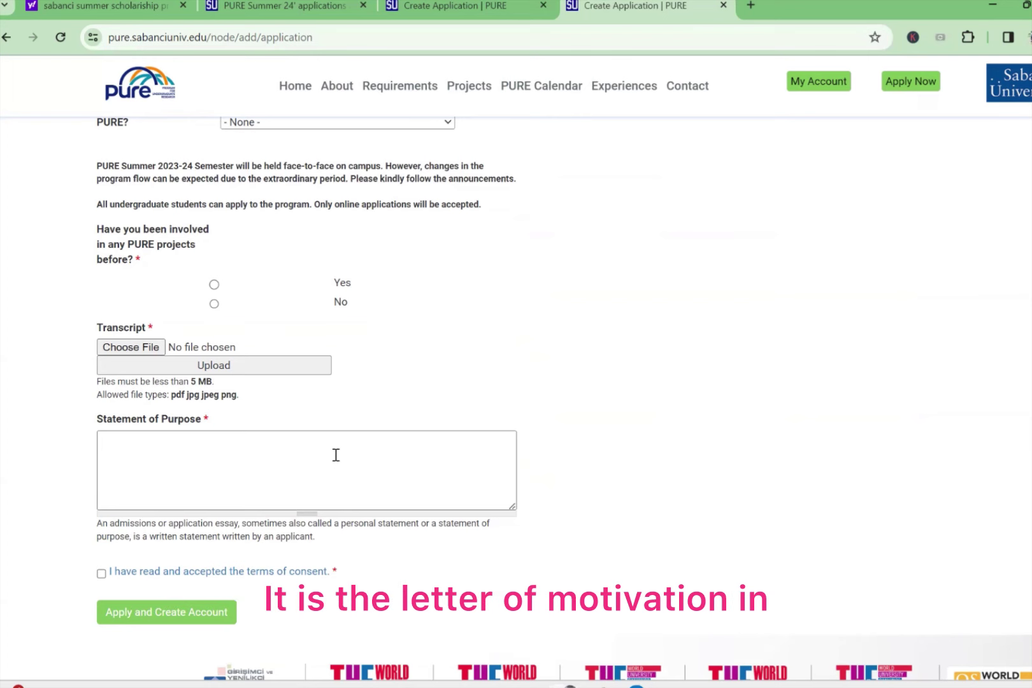
click(336, 455)
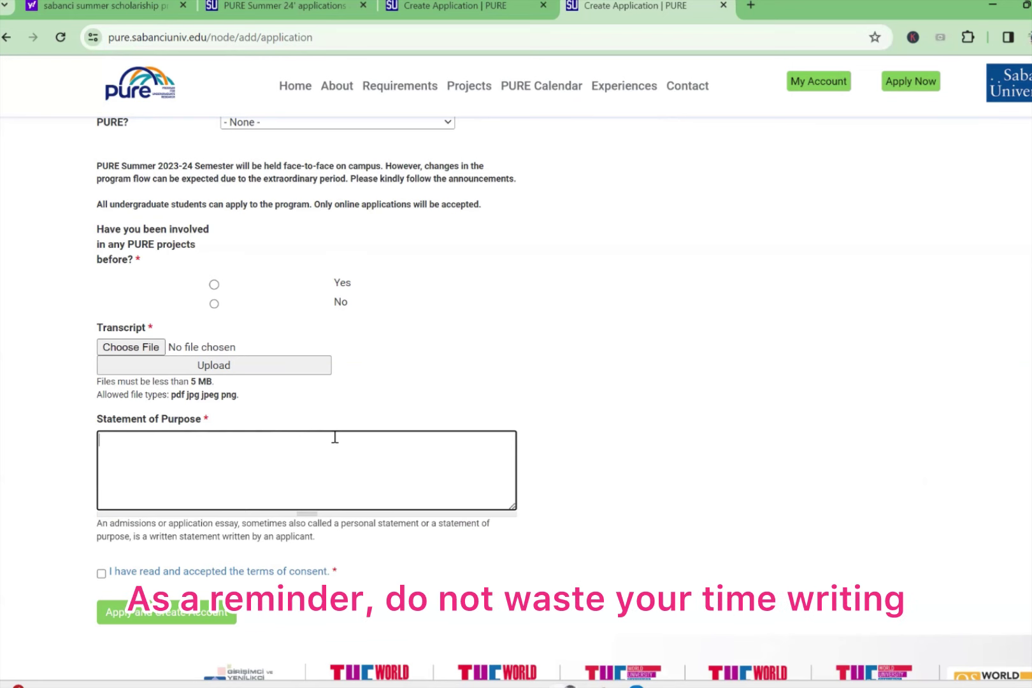
text(qf)
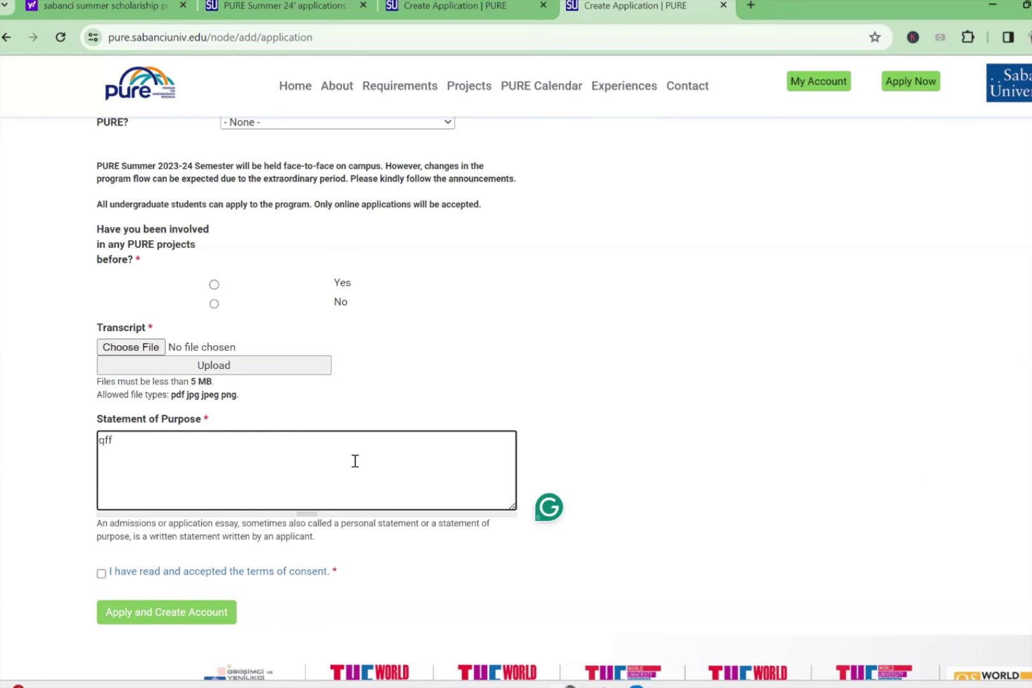
text(f)
key(BackSpace)
key(BackSpace)
key(BackSpace)
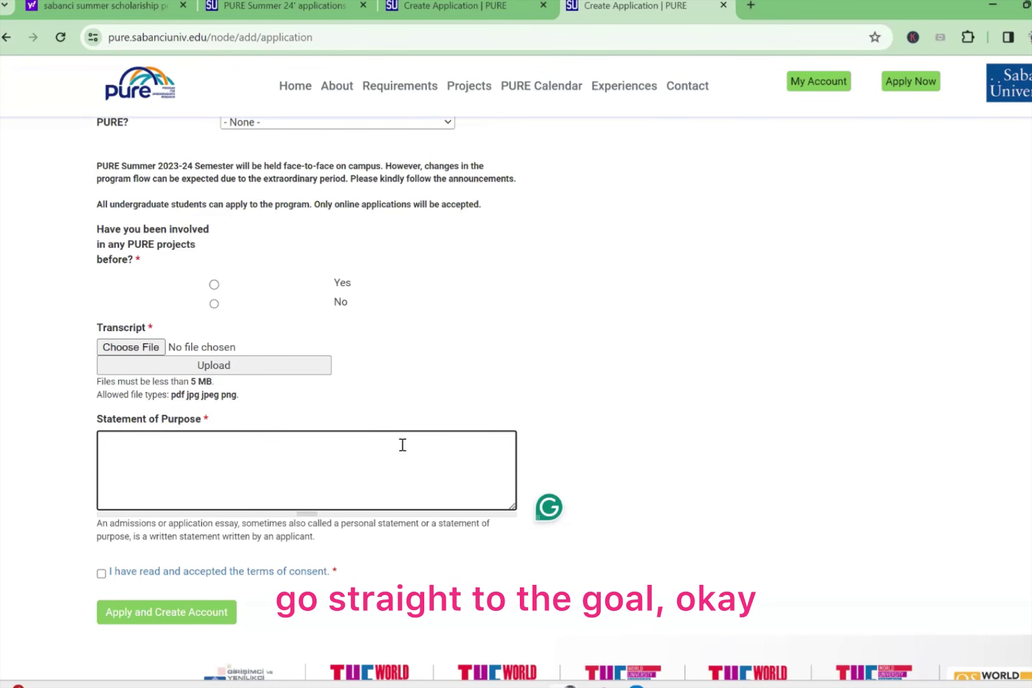
scroll(473, 482, down, 1)
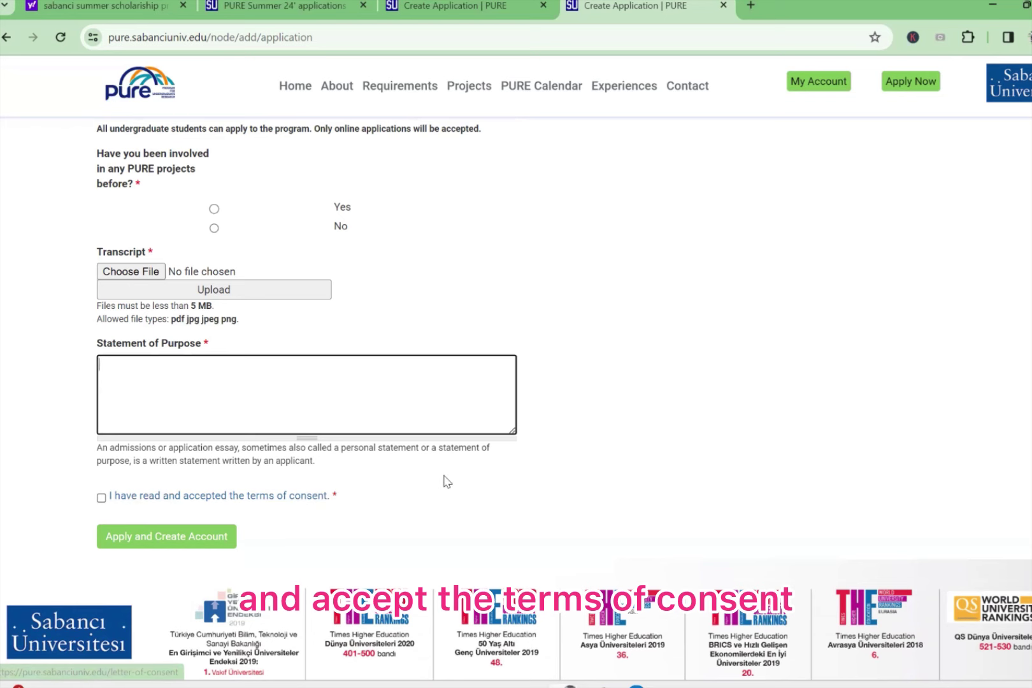
scroll(726, 392, up, 15)
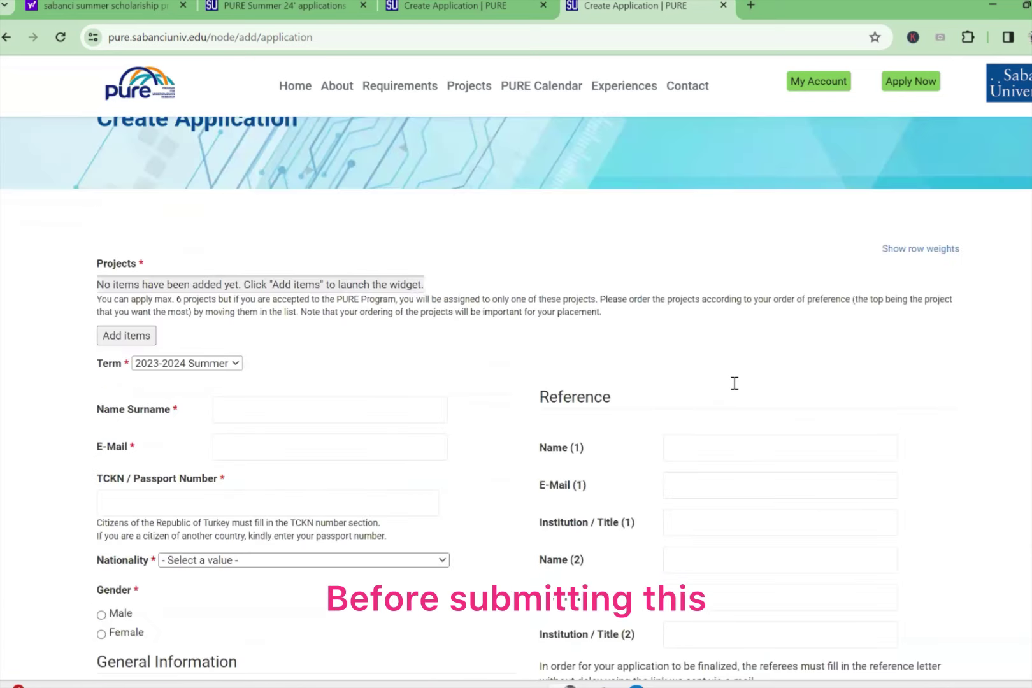
scroll(733, 385, down, 2)
scroll(734, 384, up, 3)
scroll(734, 384, down, 5)
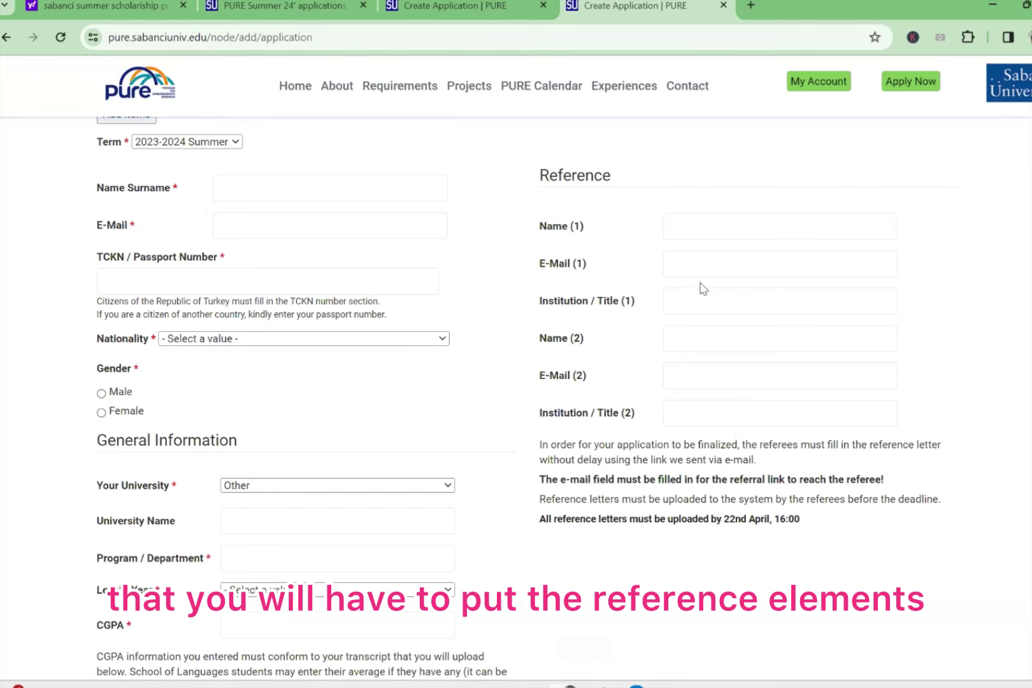
click(699, 234)
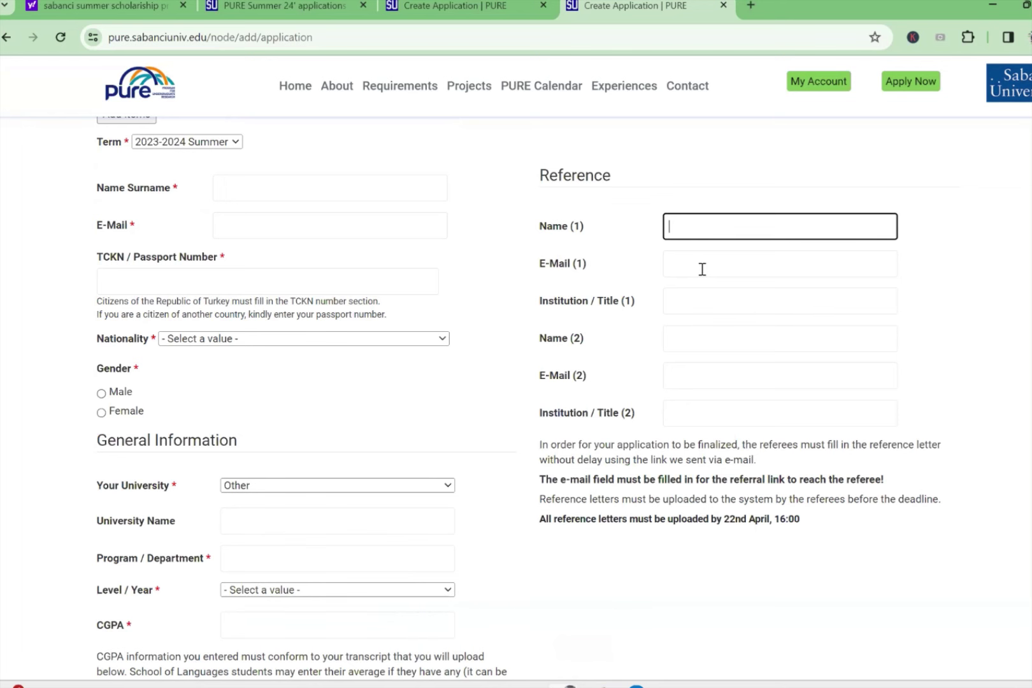
click(675, 338)
scroll(601, 396, down, 1)
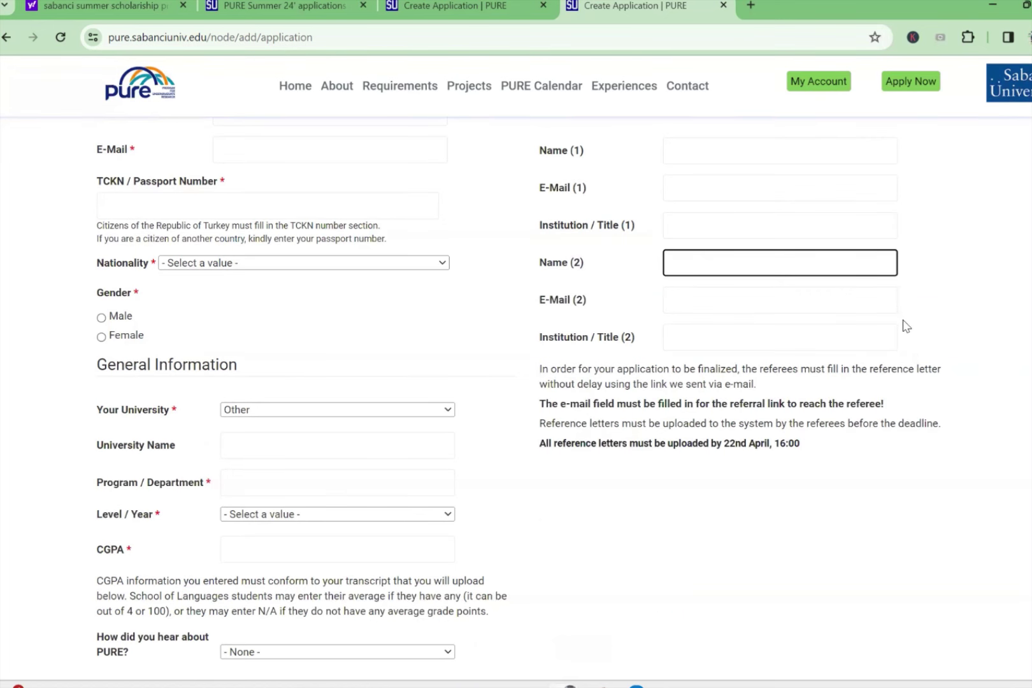
scroll(905, 349, down, 3)
scroll(905, 349, down, 10)
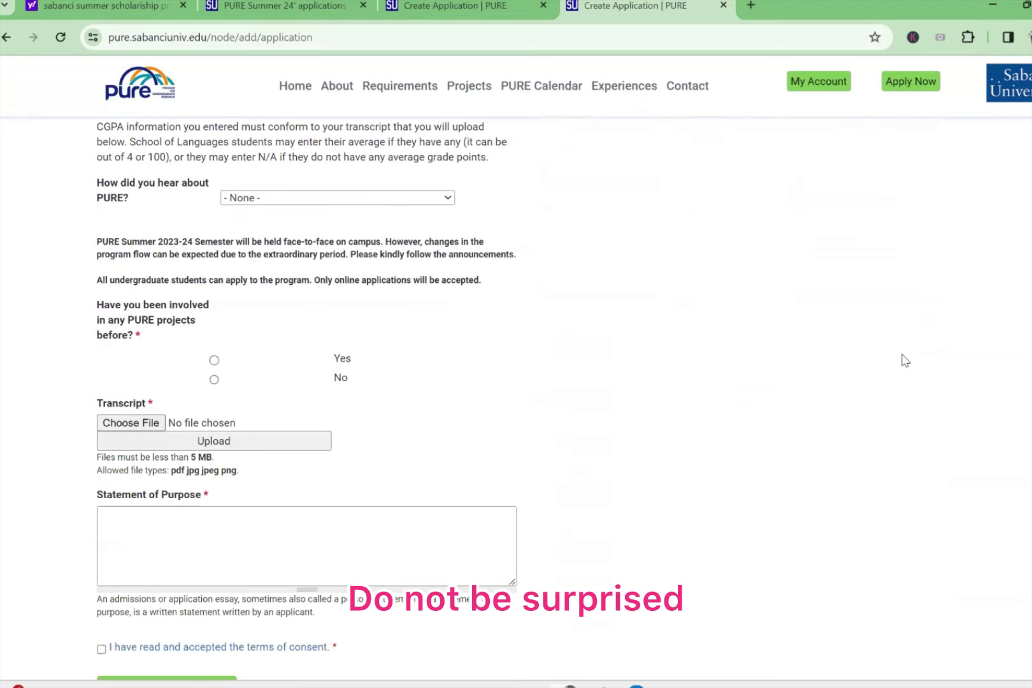
scroll(905, 363, up, 1)
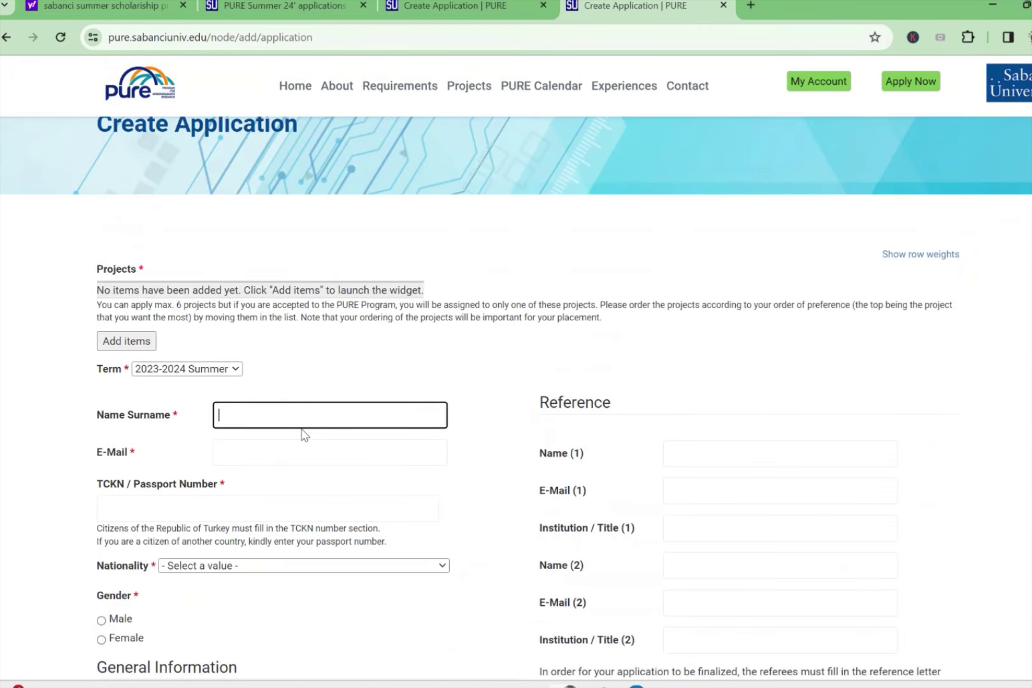
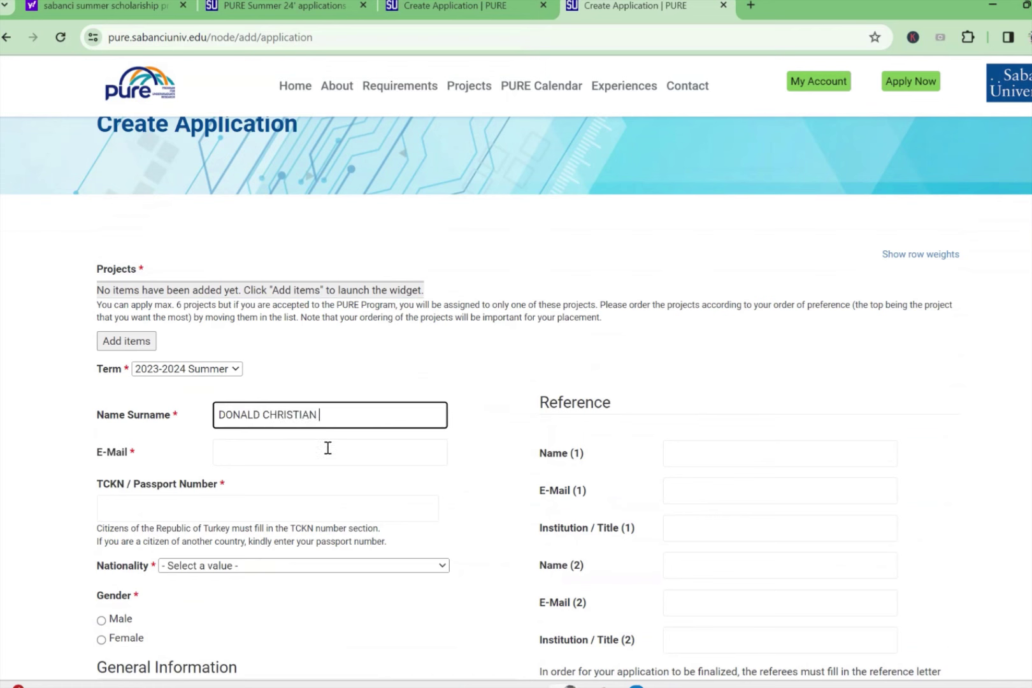
Step: Enter the applicant's full name, e-mail address and TCKN / Passport Number
click(327, 448)
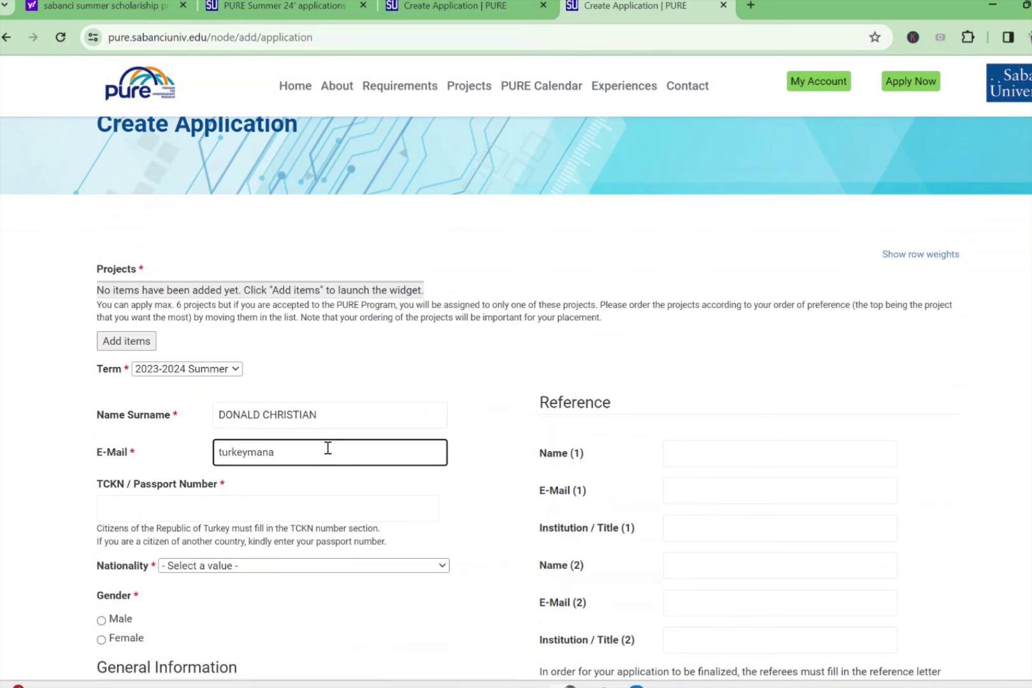
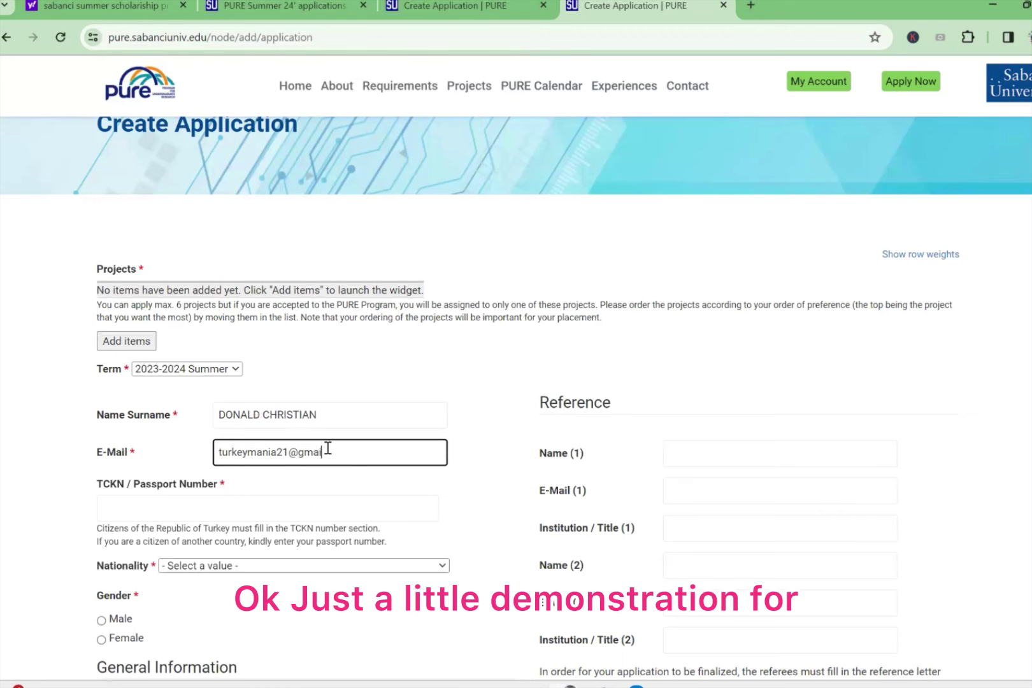
click(228, 505)
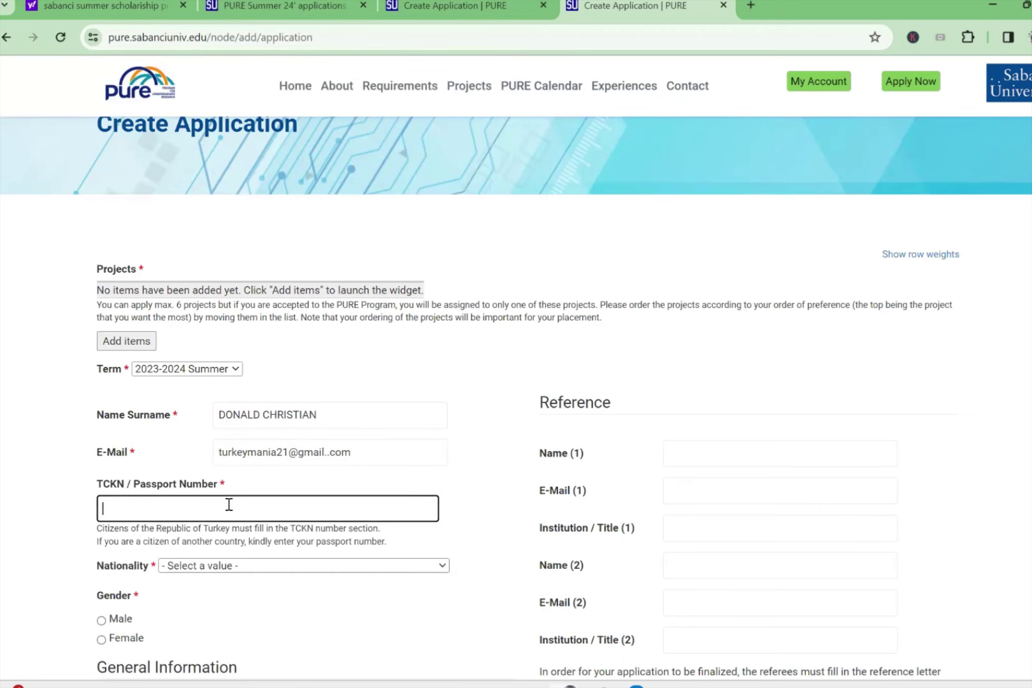
scroll(226, 554, down, 6)
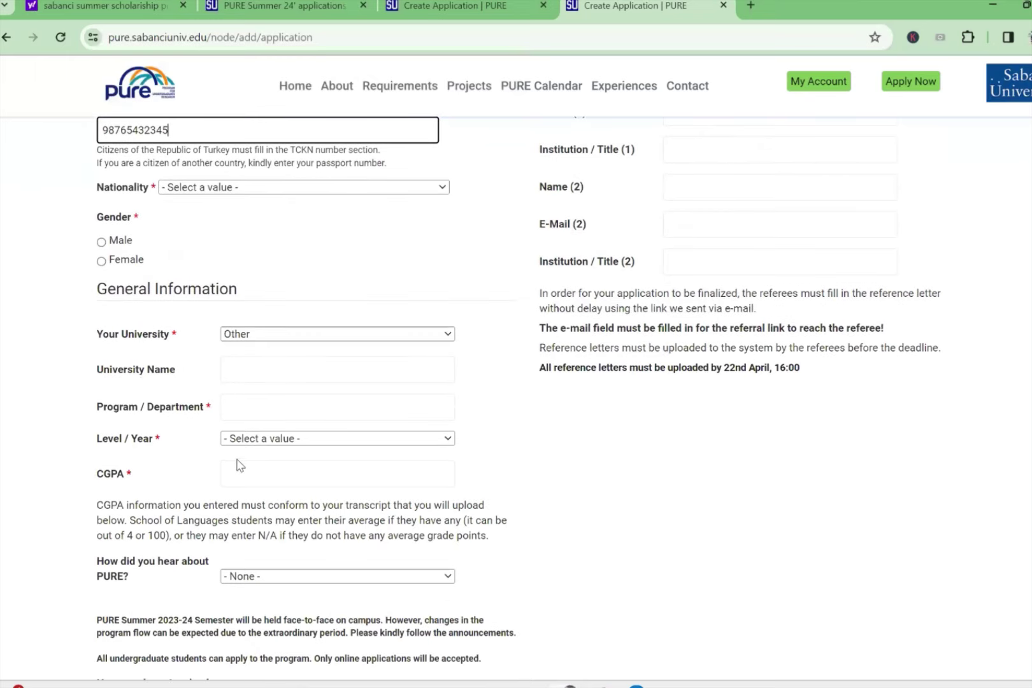
Step: Set Nationality to Turkey and Gender to Male
click(196, 186)
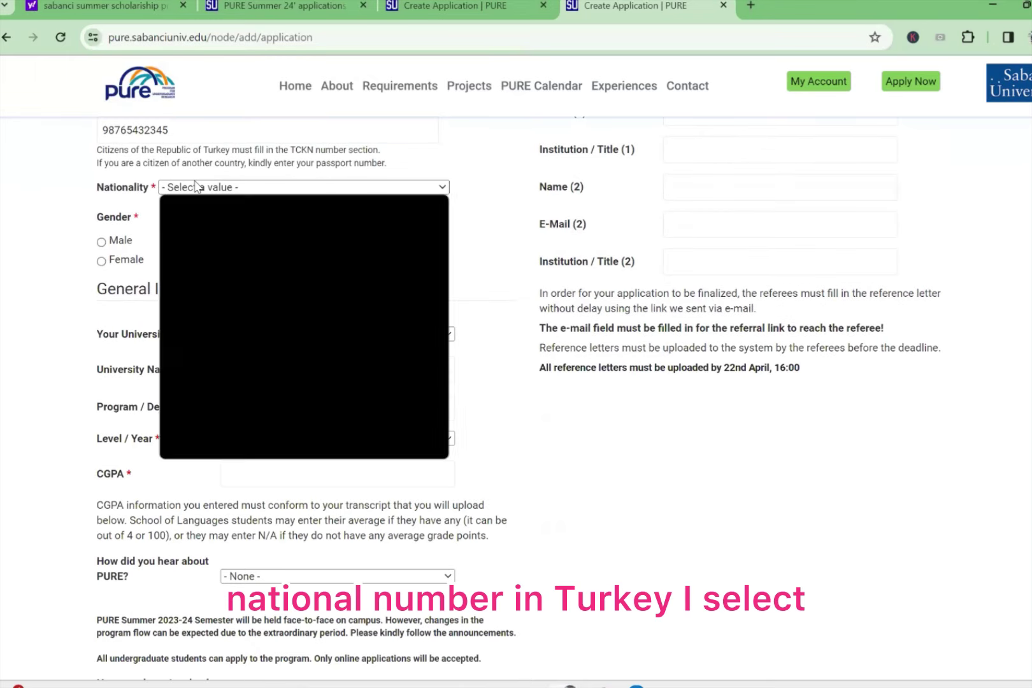
scroll(256, 344, down, 10)
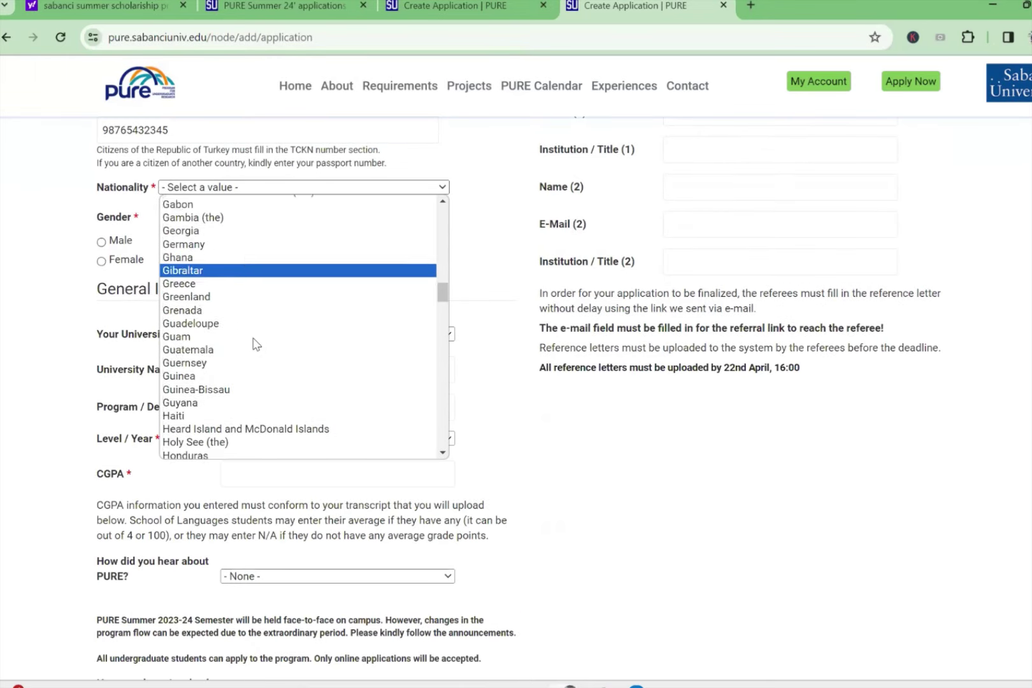
scroll(256, 344, down, 10)
scroll(283, 381, down, 15)
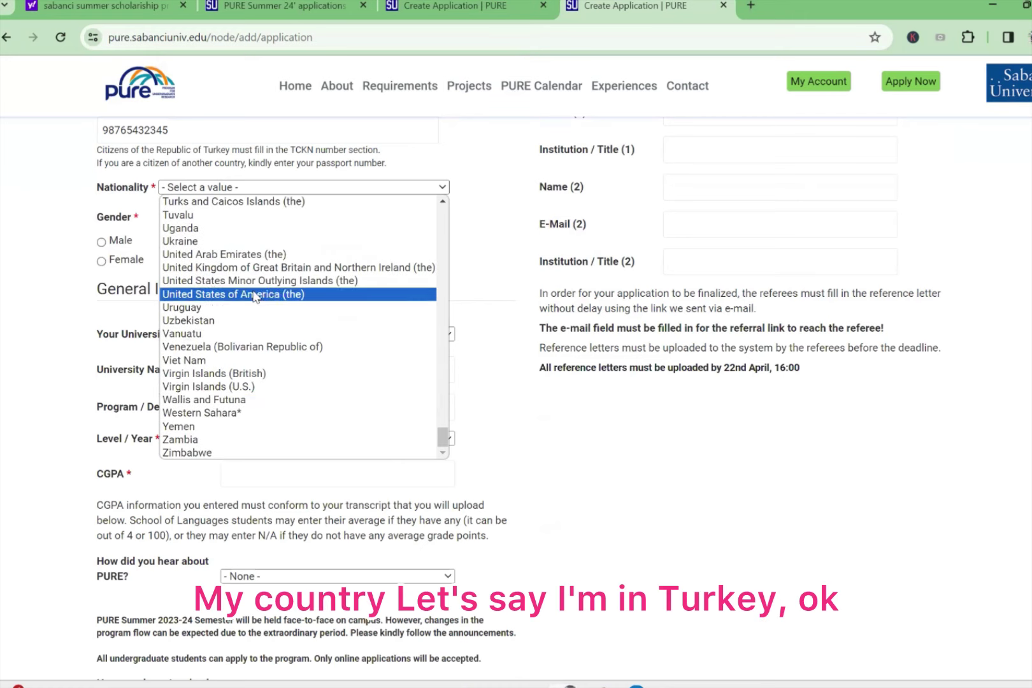
scroll(254, 254, up, 3)
click(204, 330)
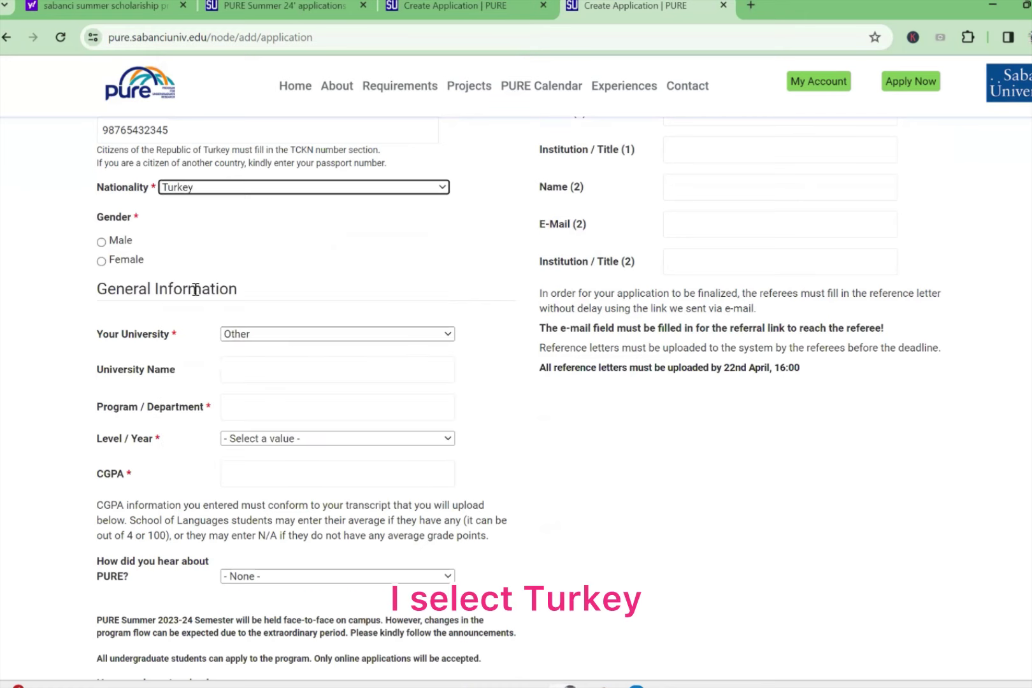
click(102, 241)
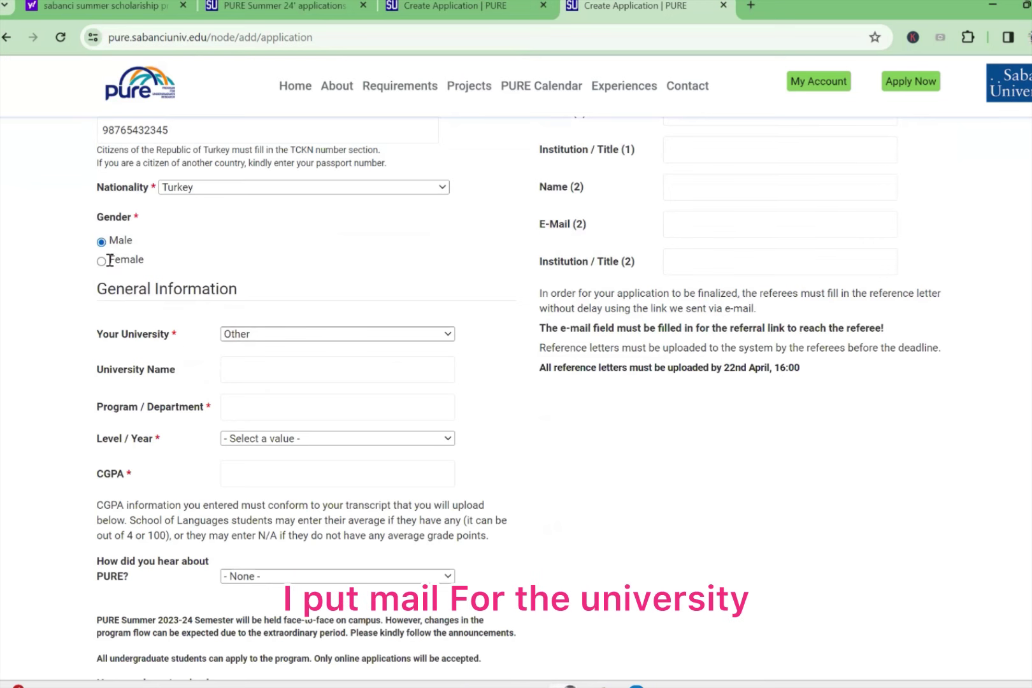
Step: Choose Yeditepe Üniversitesi as the university and type the engineering department name
click(244, 330)
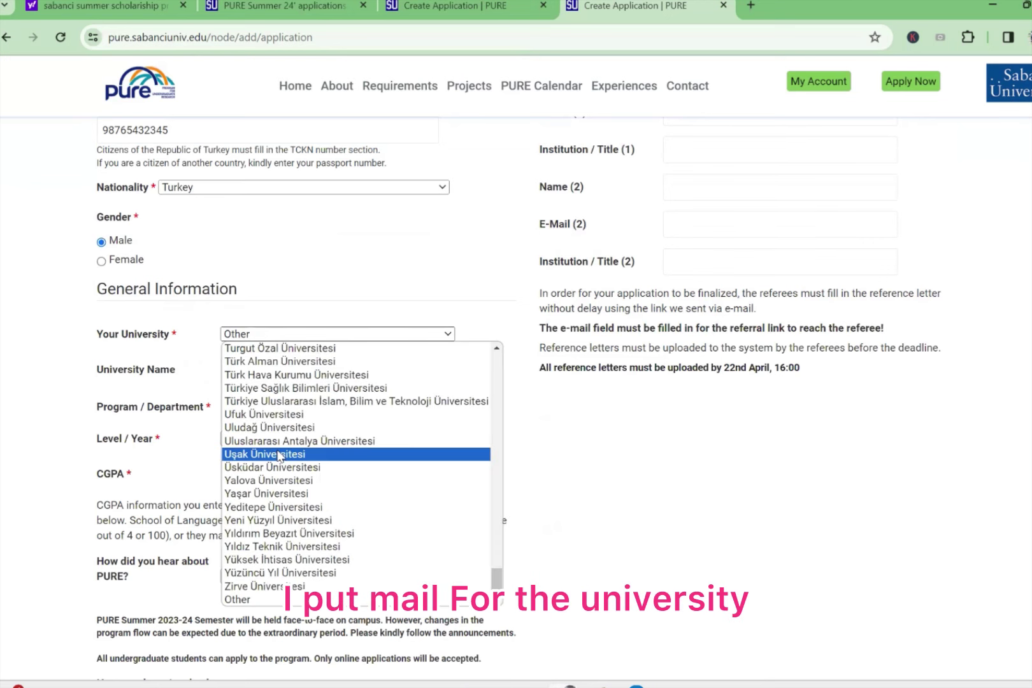
click(287, 506)
click(259, 372)
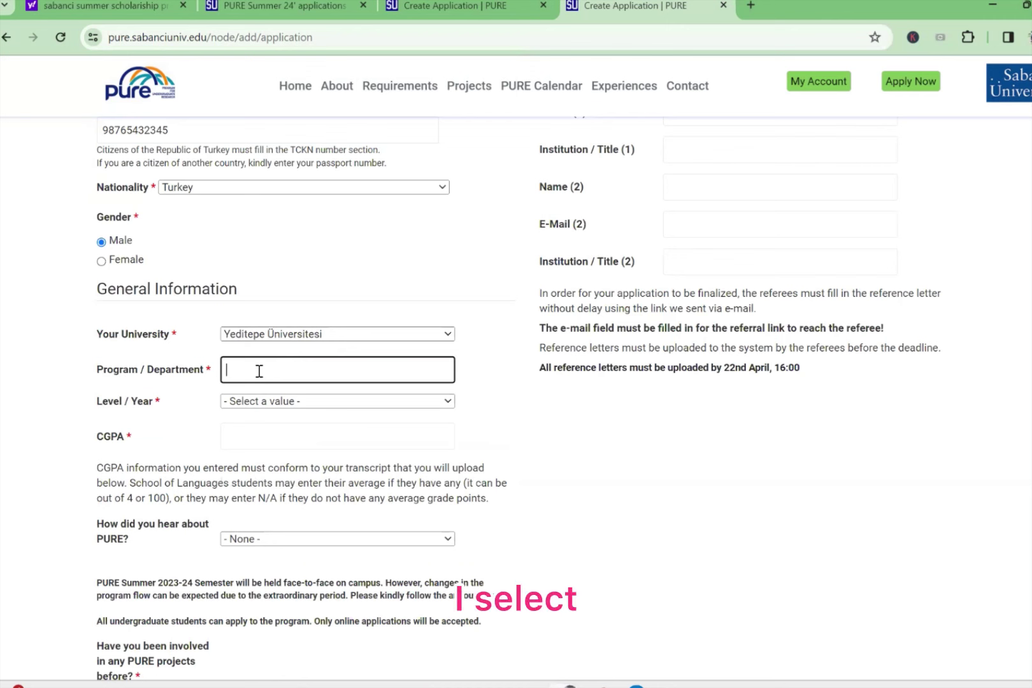
text(Engin)
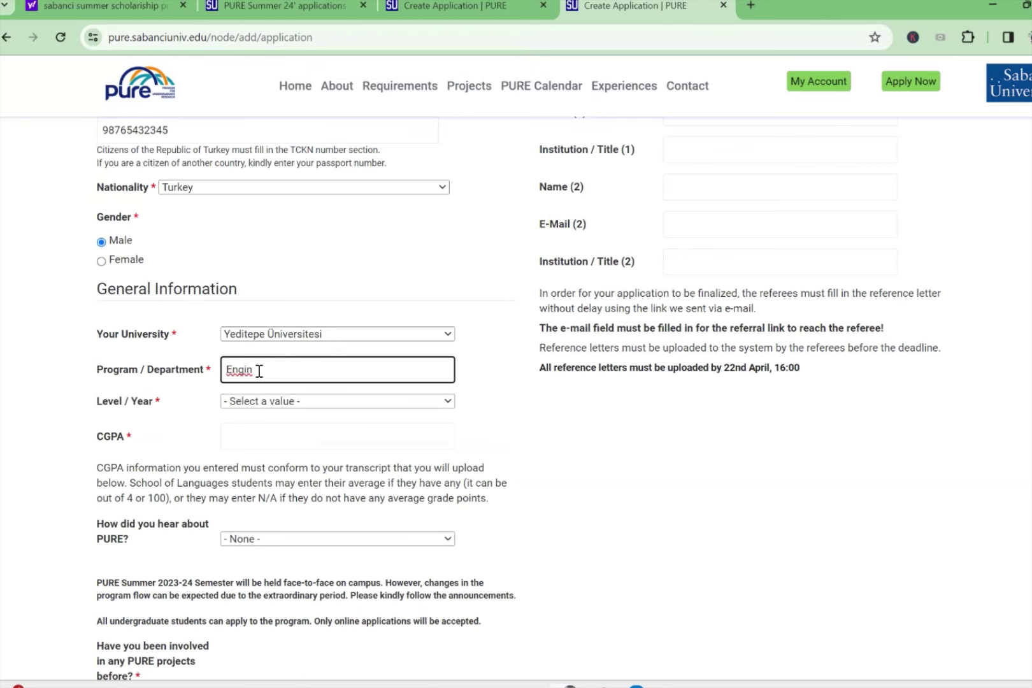
text(eering f depart)
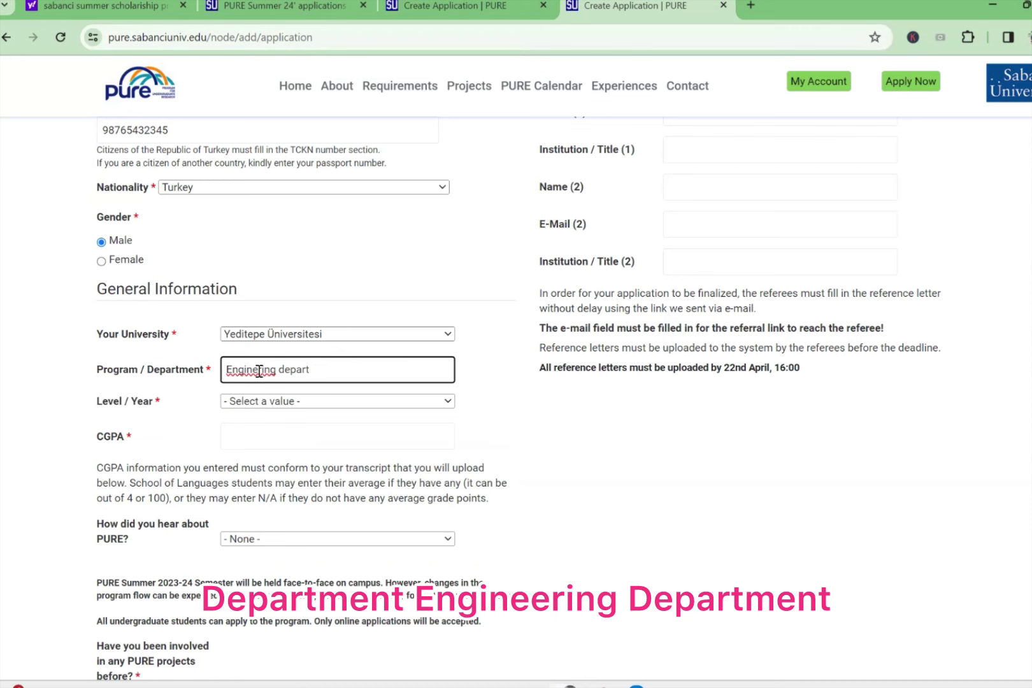
text(mant)
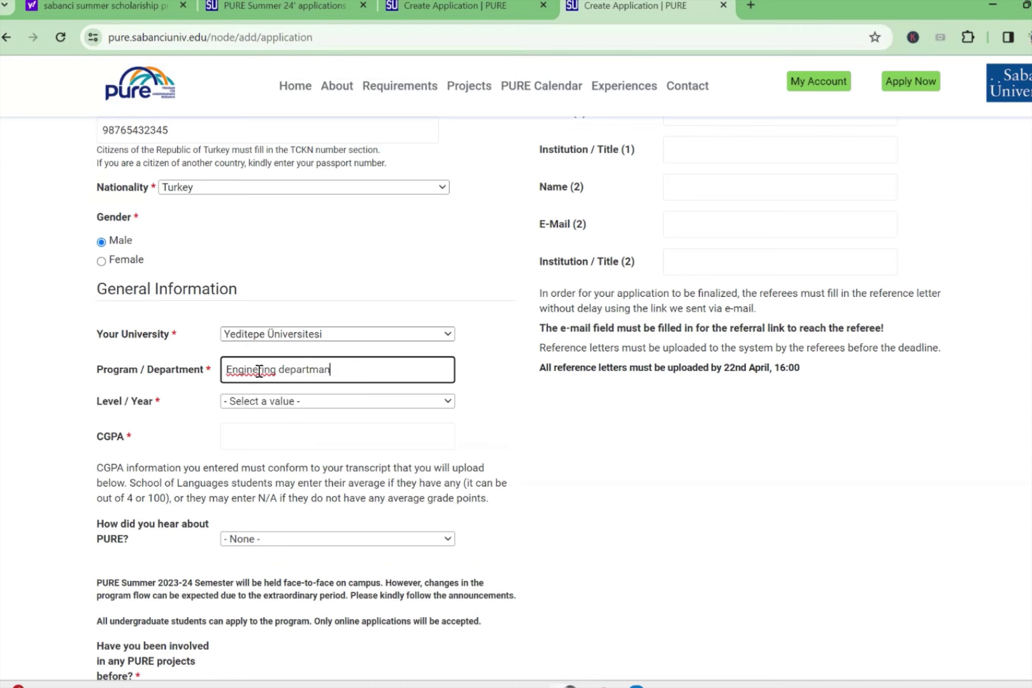
key(BackSpace)
key(BackSpace)
key(BackSpace)
text(tmane)
text(ent)
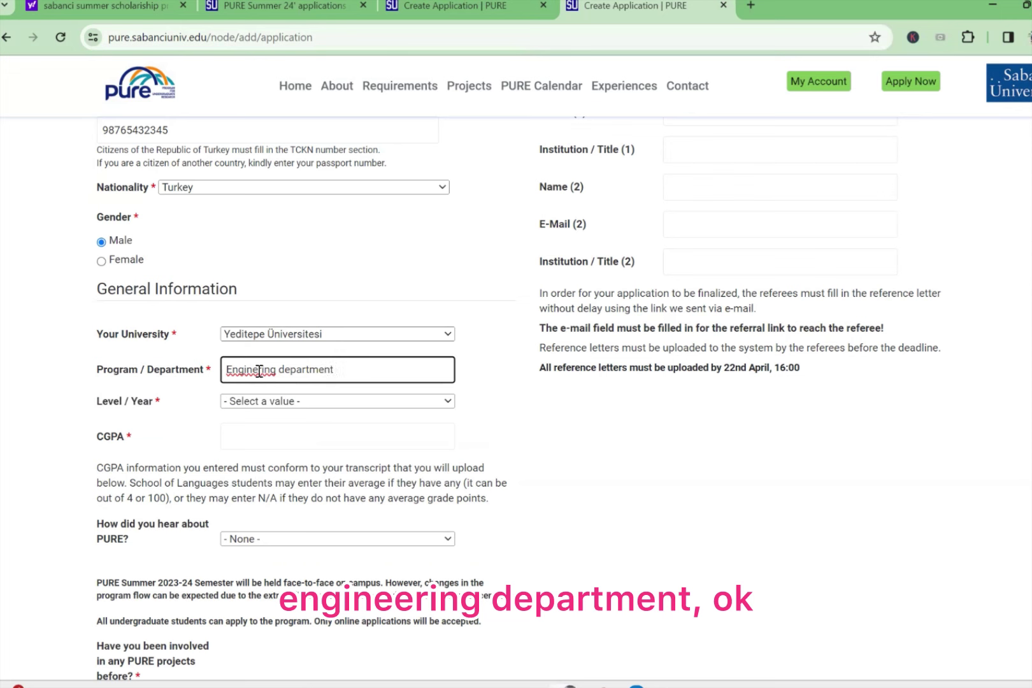
Step: Fix the department spelling to 'Engineering department'
click(259, 370)
text(r)
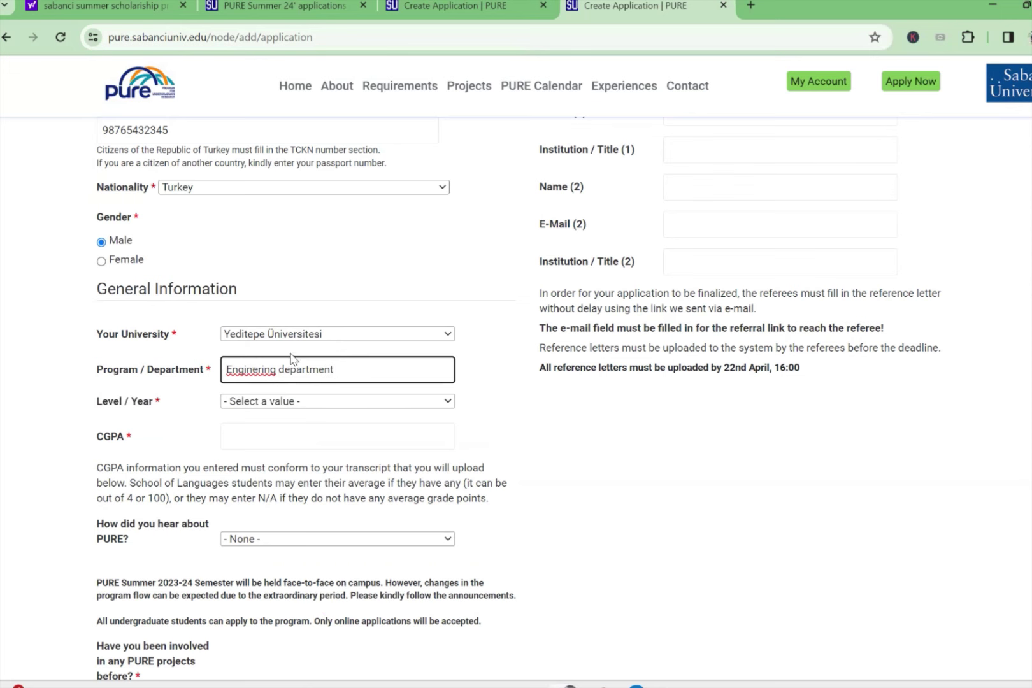
key(Left)
text(e)
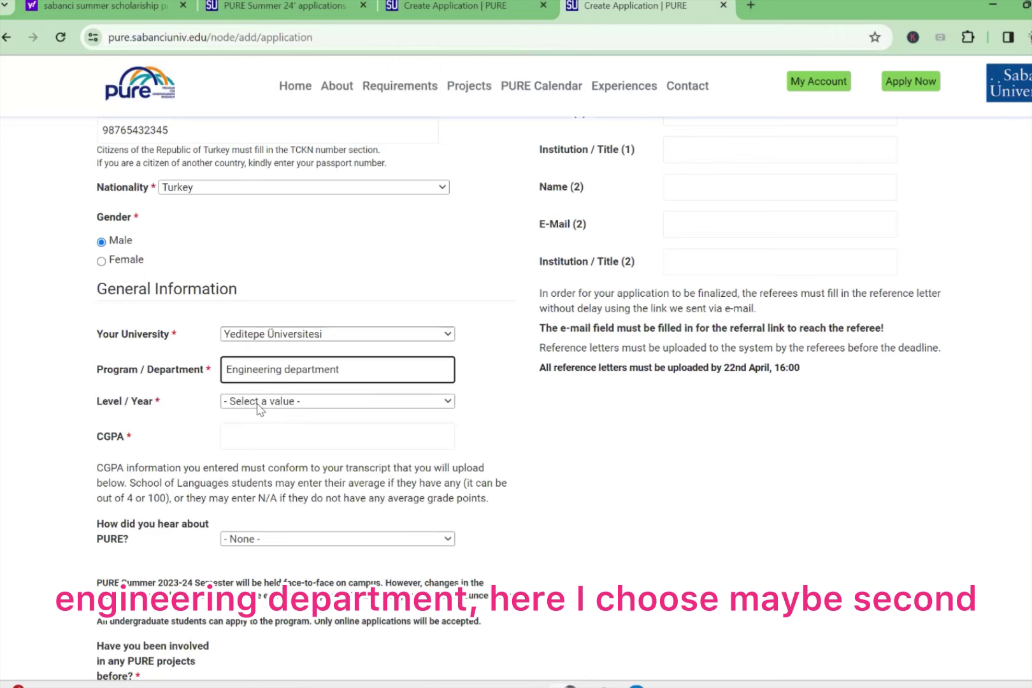
Step: Set Level / Year to 2 - Sophomore and enter CGPA 80/100
click(260, 402)
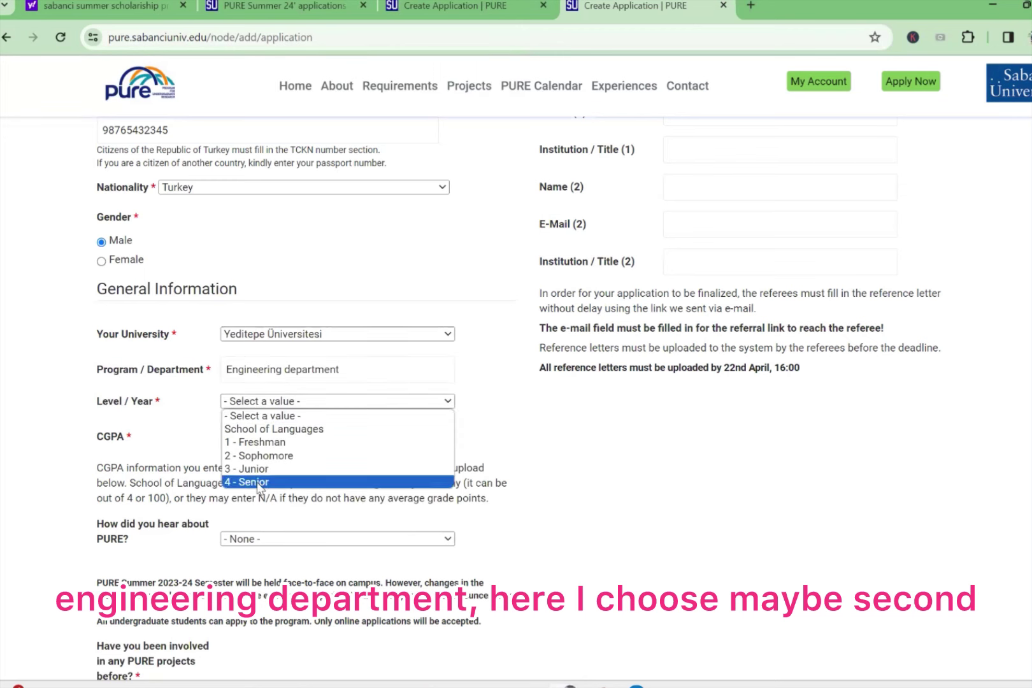
click(258, 455)
click(259, 435)
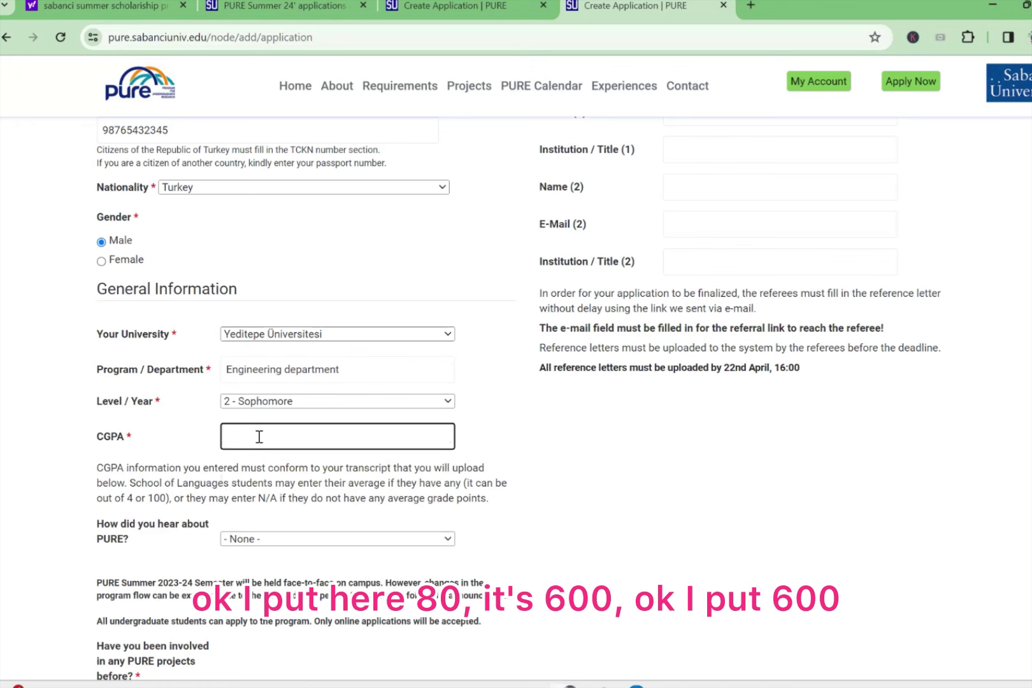
text(80/100)
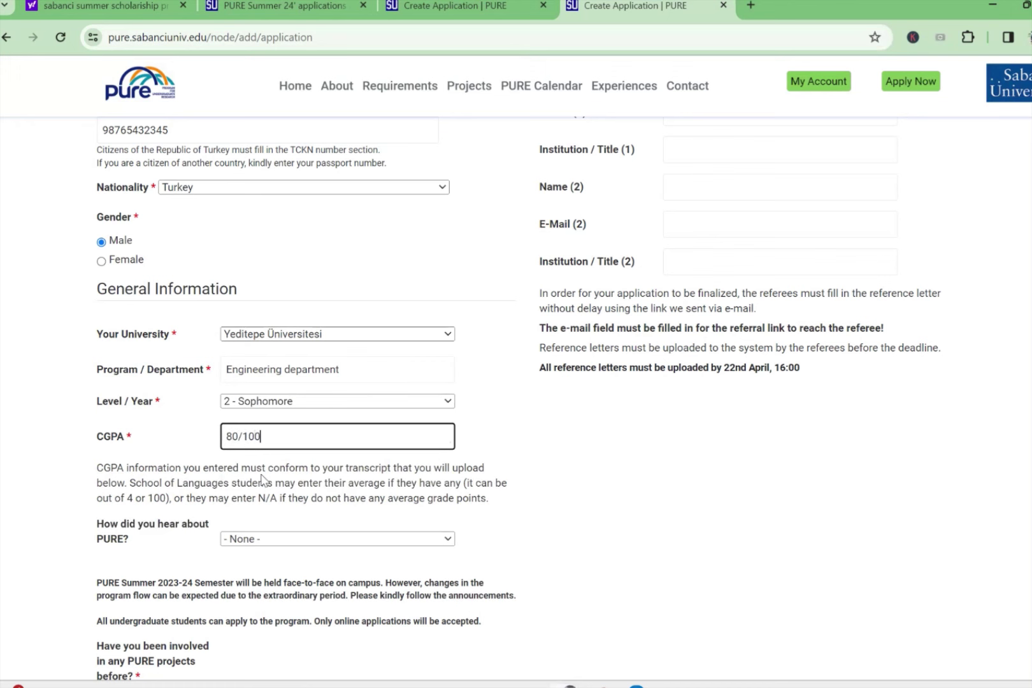
Step: Choose PURE website as the referral source and answer No to prior PURE projects
click(278, 540)
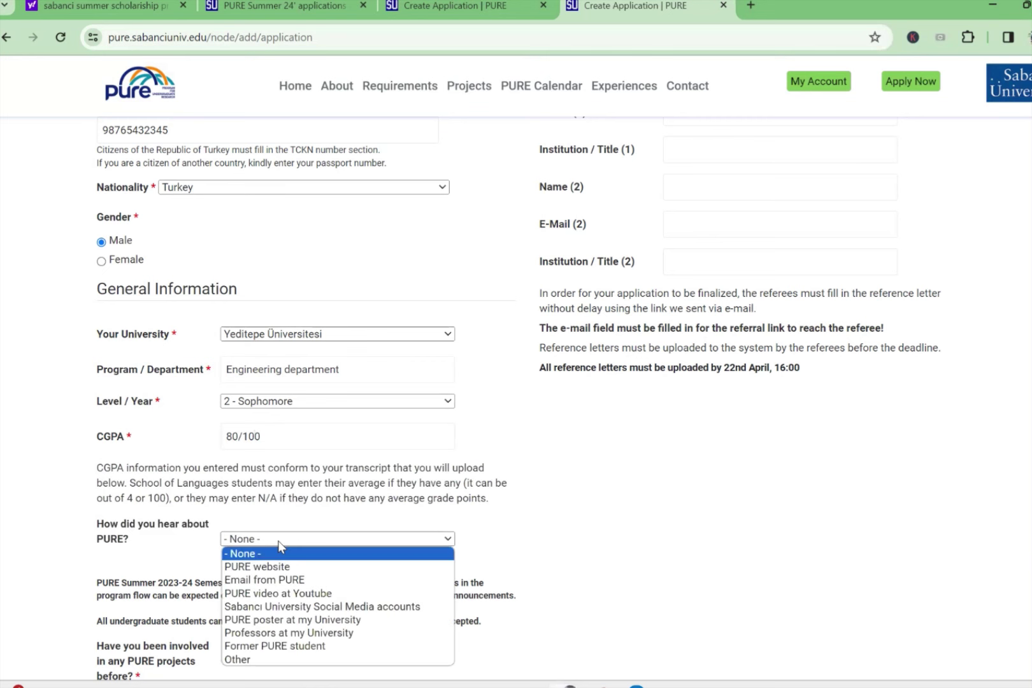
click(282, 567)
scroll(284, 553, down, 4)
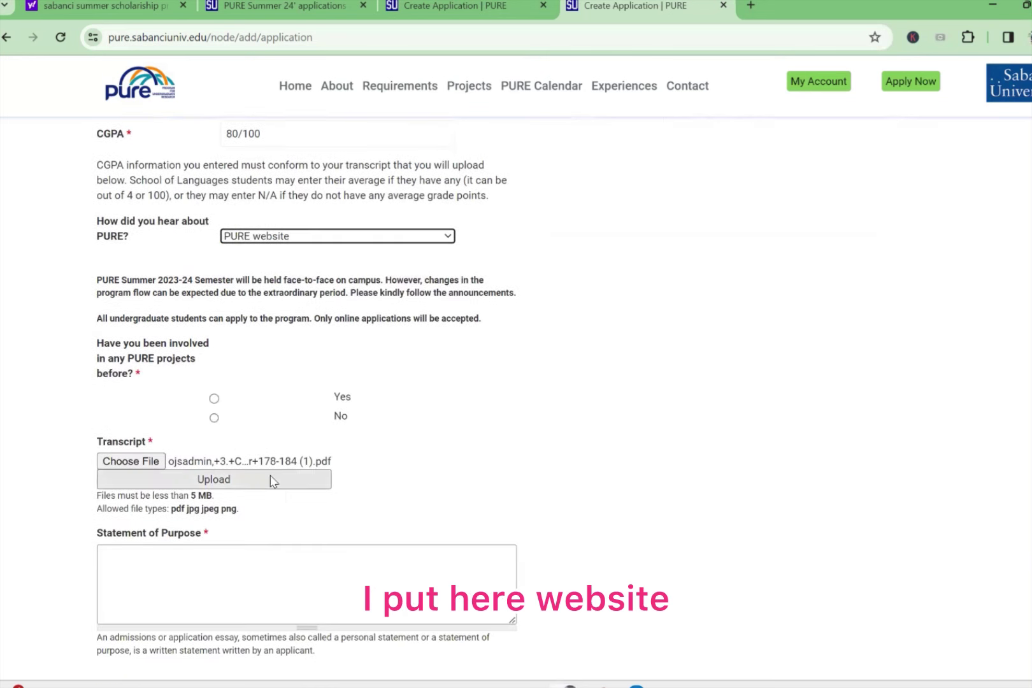
click(214, 418)
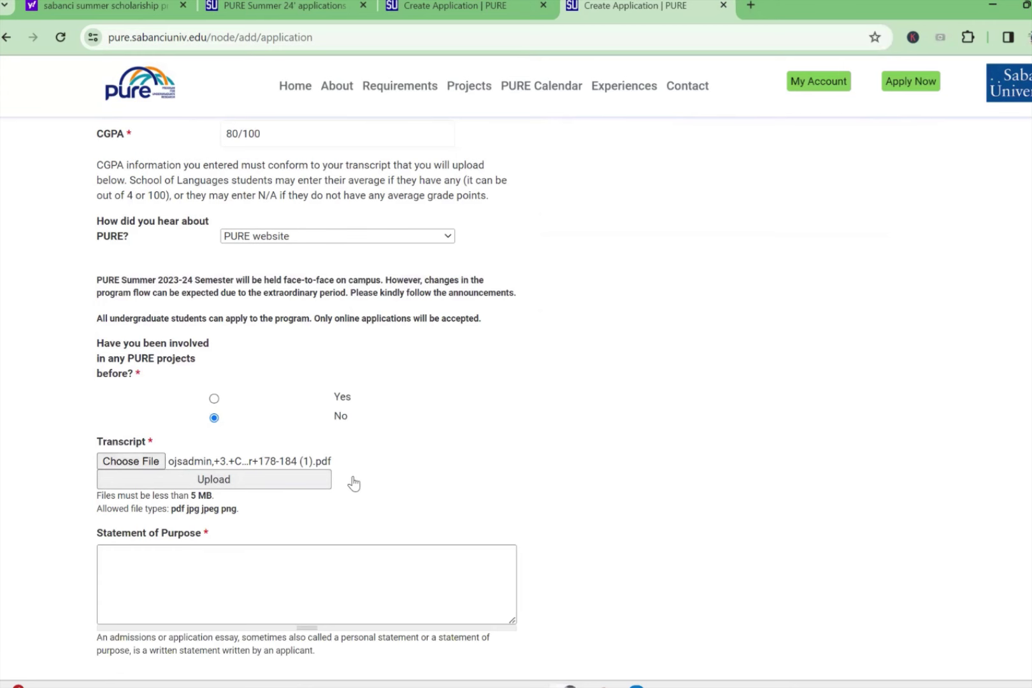
scroll(300, 513, down, 1)
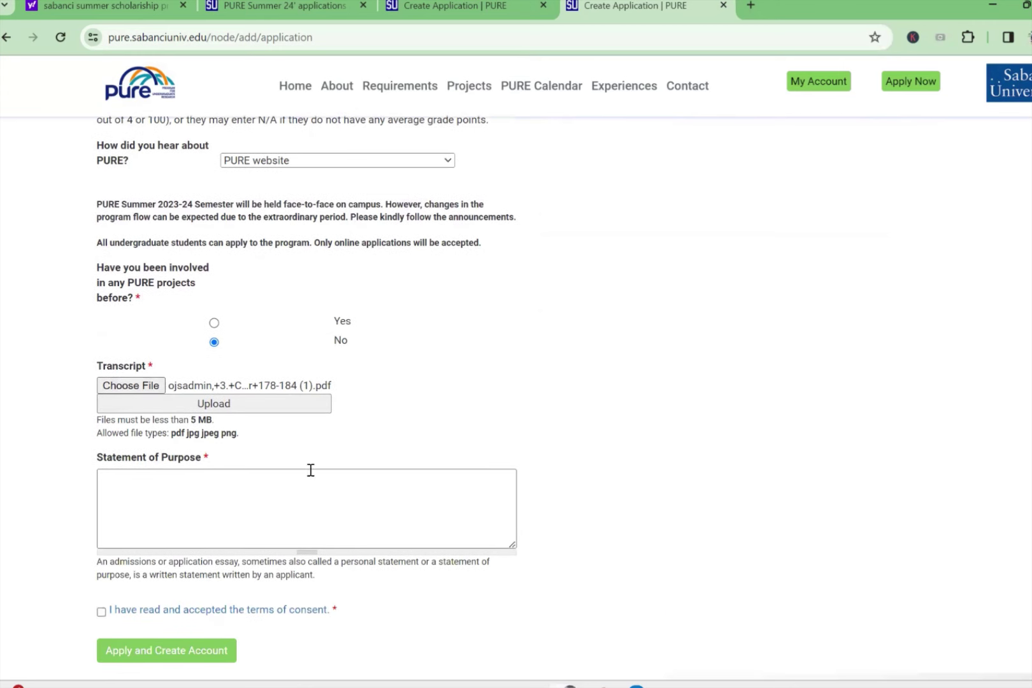
Step: Replace the first transcript upload with girisimcilik-ders-notlari.pdf from the Downloads folder
scroll(312, 459, down, 1)
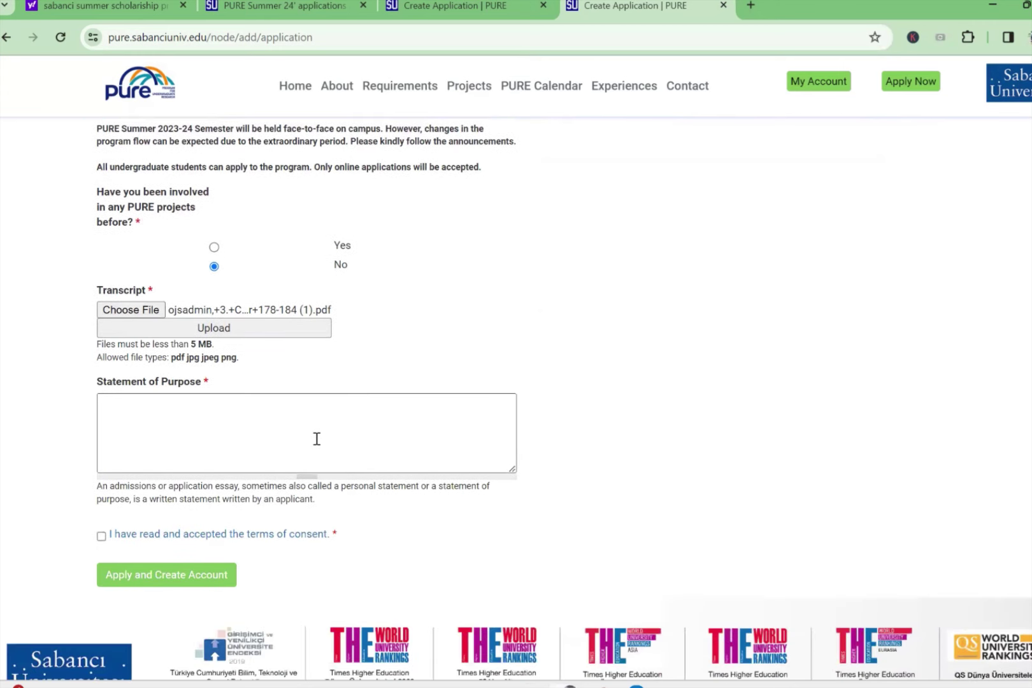
click(256, 328)
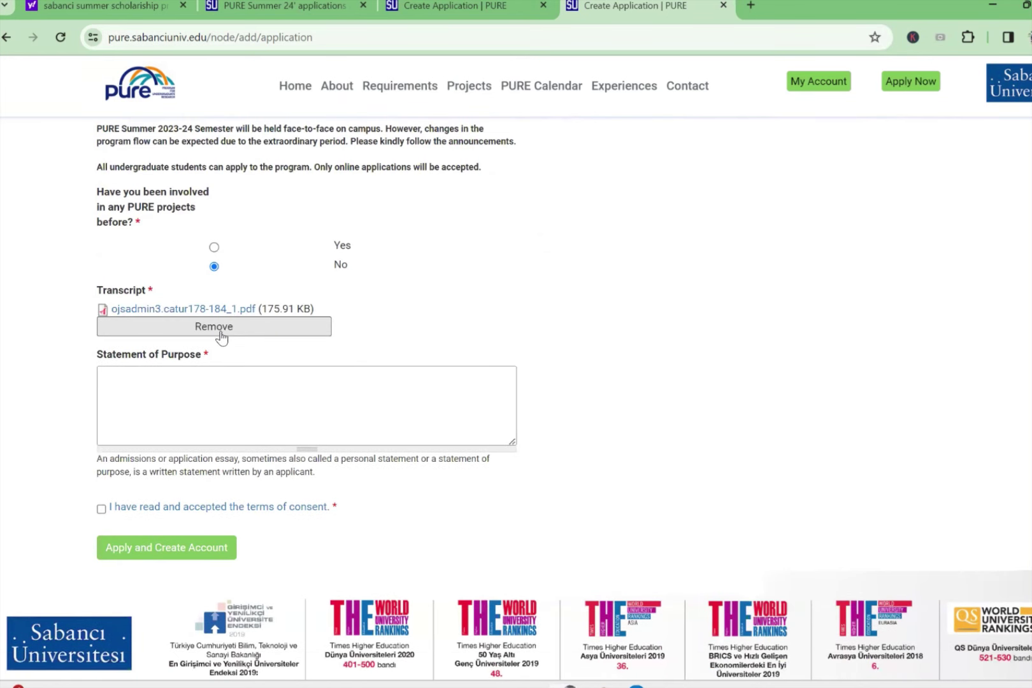
click(214, 326)
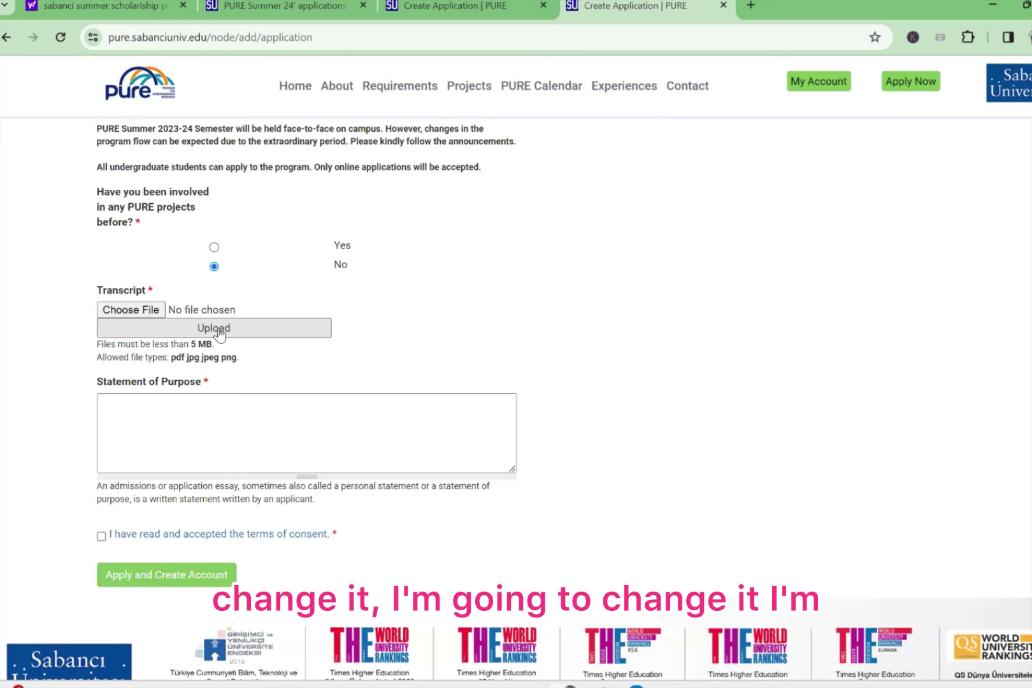
click(130, 310)
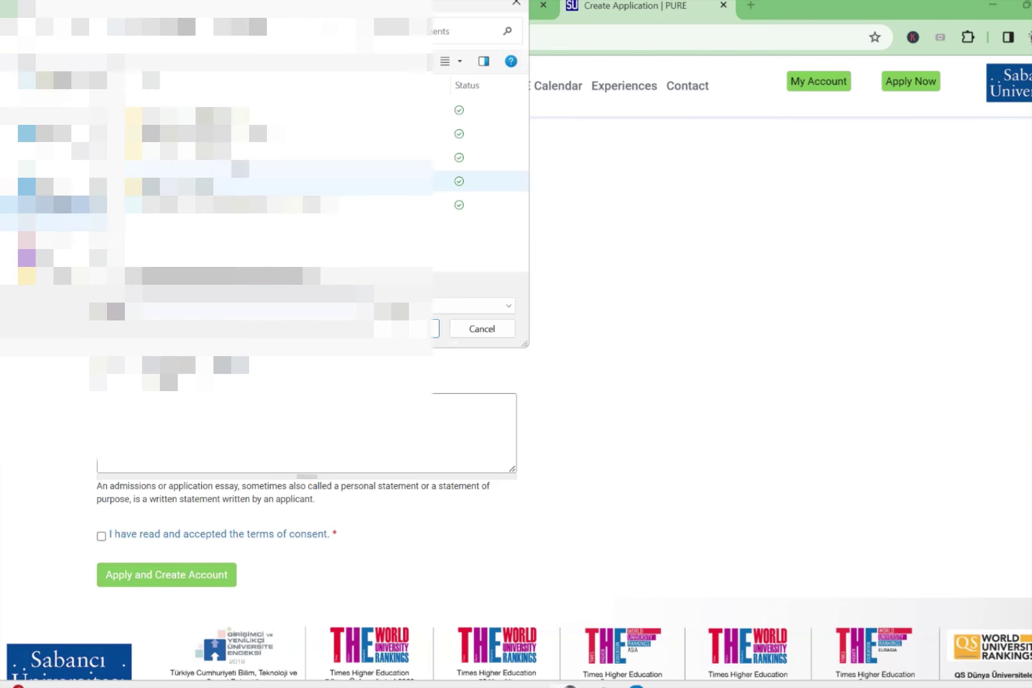
click(51, 152)
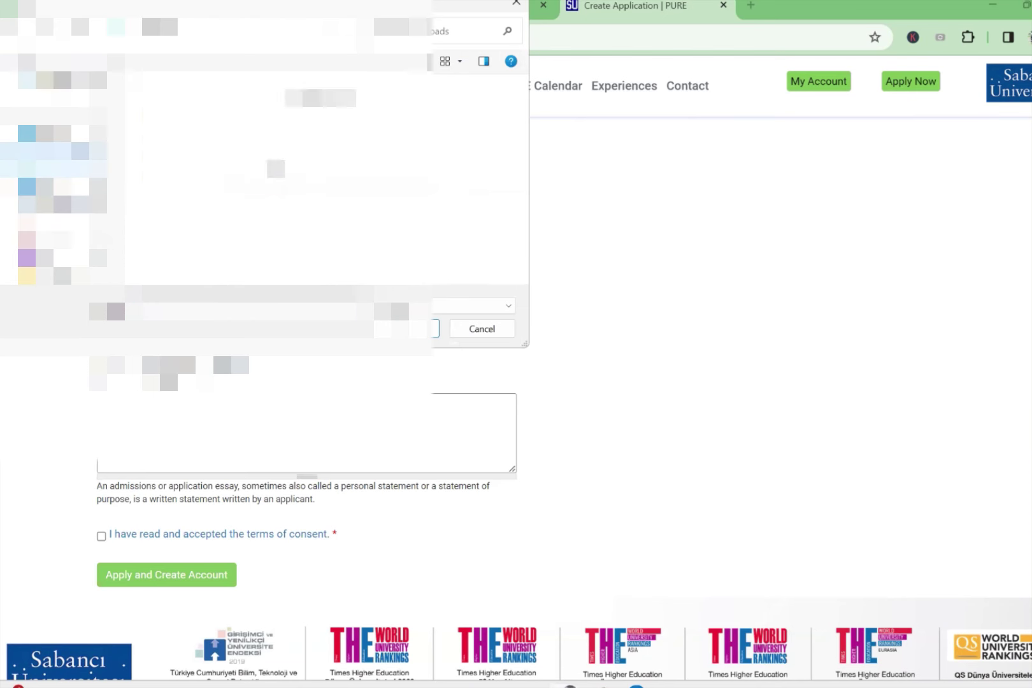
scroll(255, 184, down, 5)
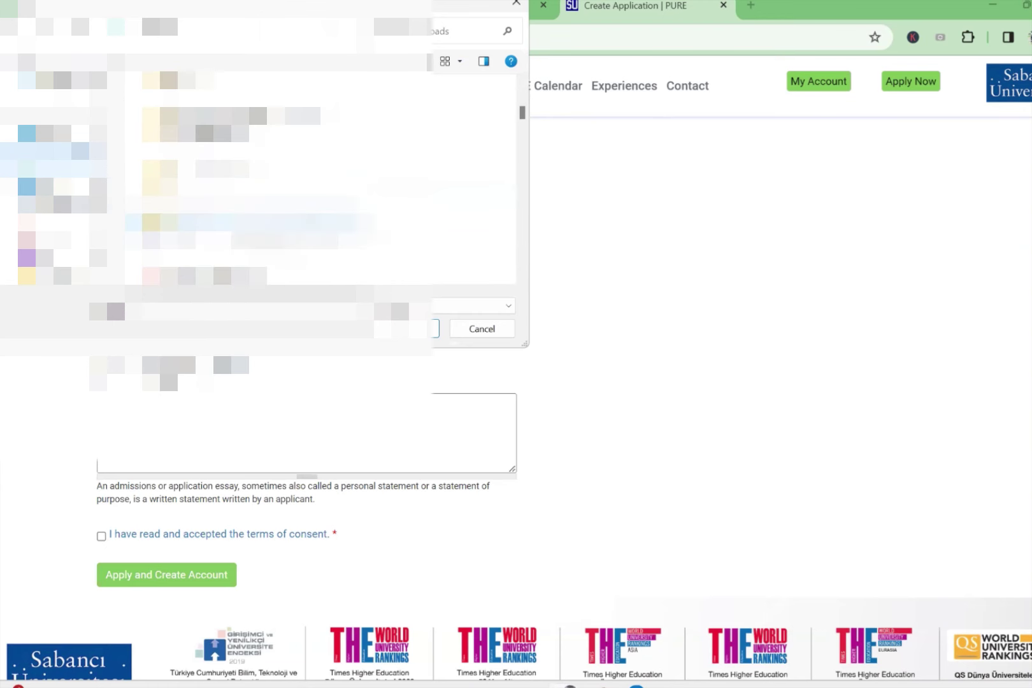
scroll(255, 240, up, 2)
scroll(255, 191, up, 3)
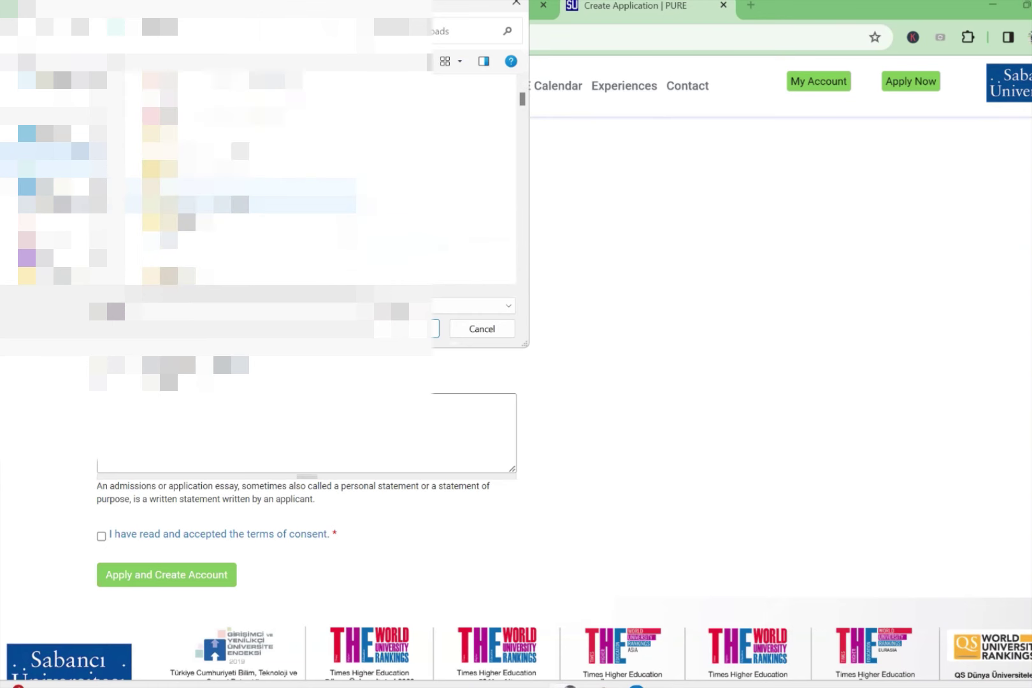
scroll(255, 178, down, 4)
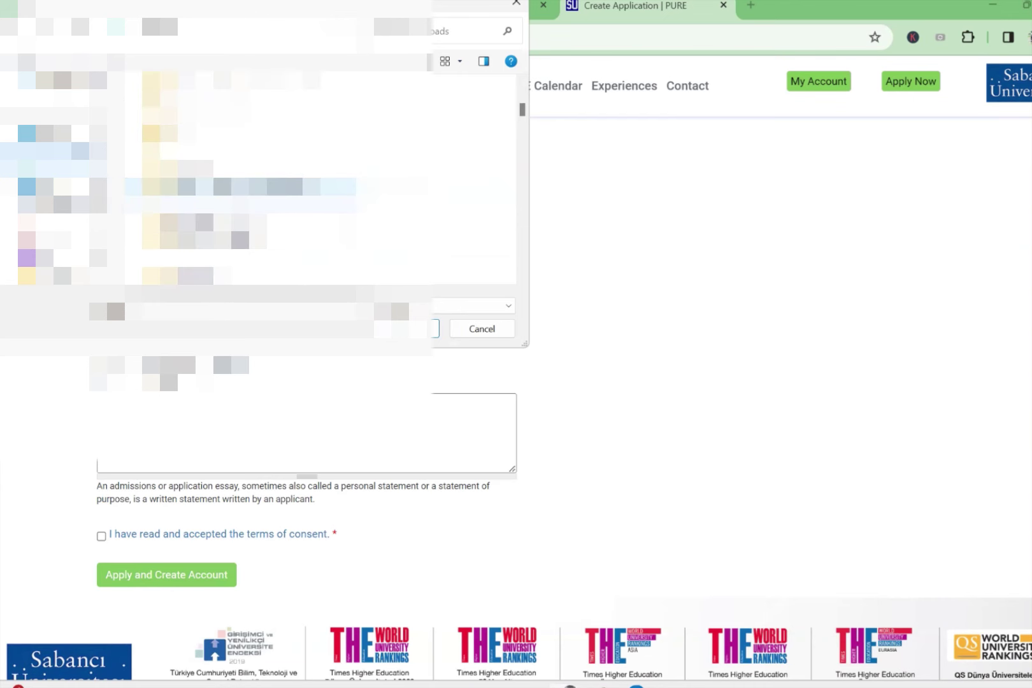
click(242, 275)
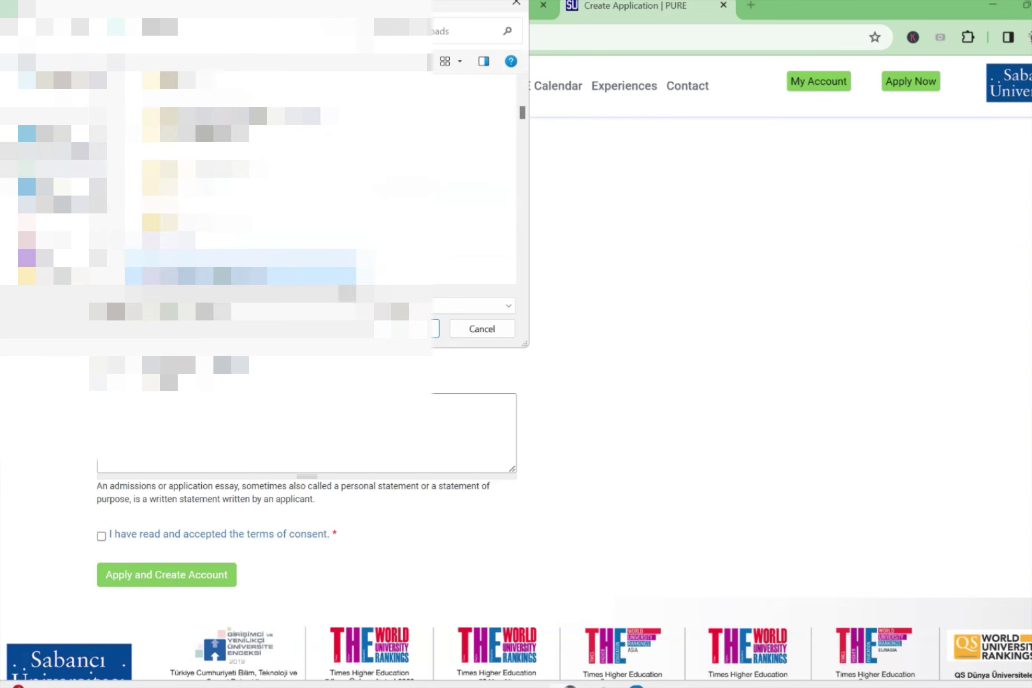
key(Return)
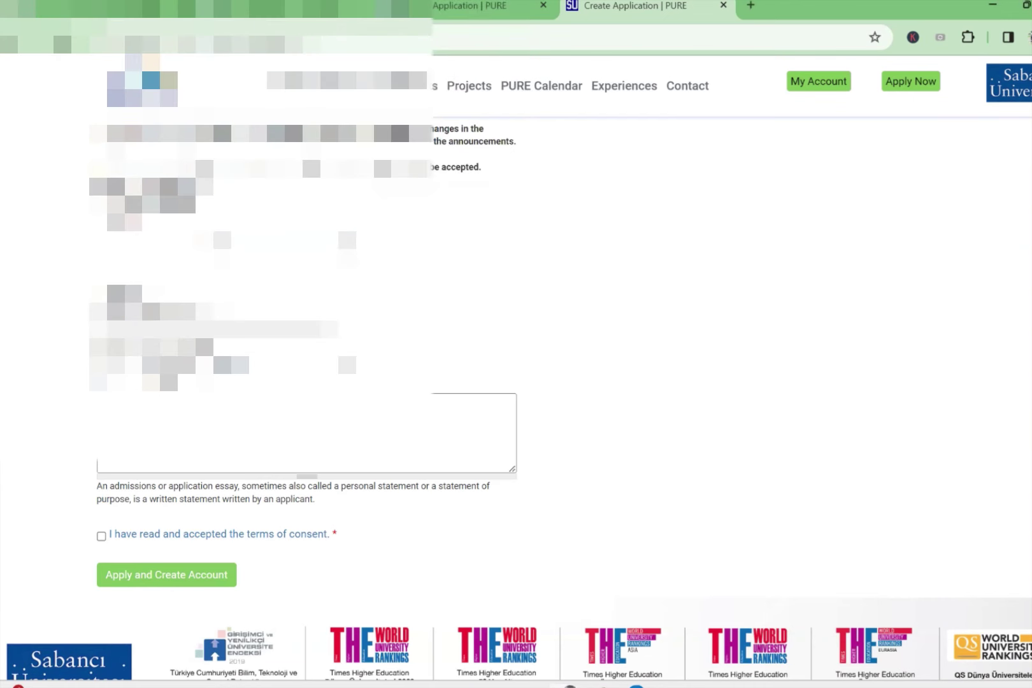
Step: Enter 'Just A TEST' as the Statement of Purpose and return to the form's top
scroll(239, 296, down, 3)
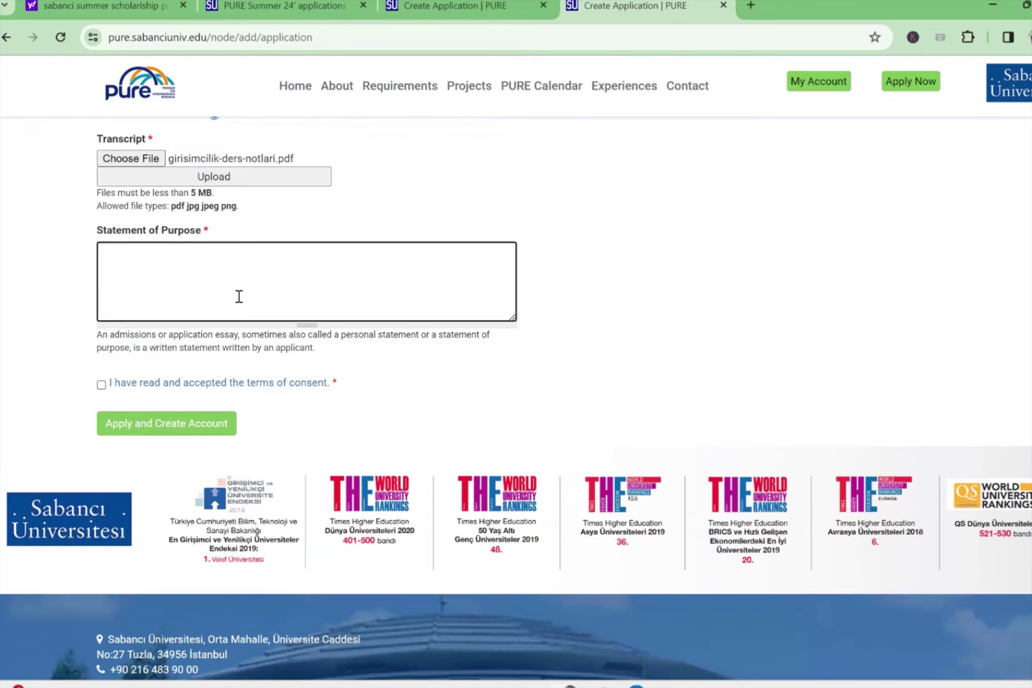
text(Just)
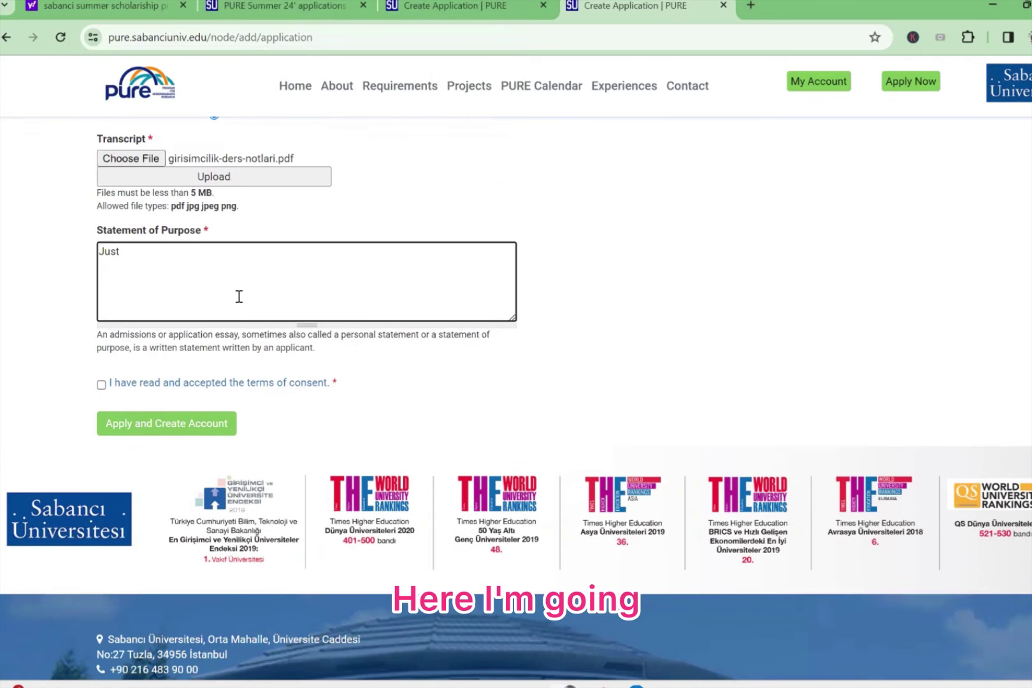
text( A TEST)
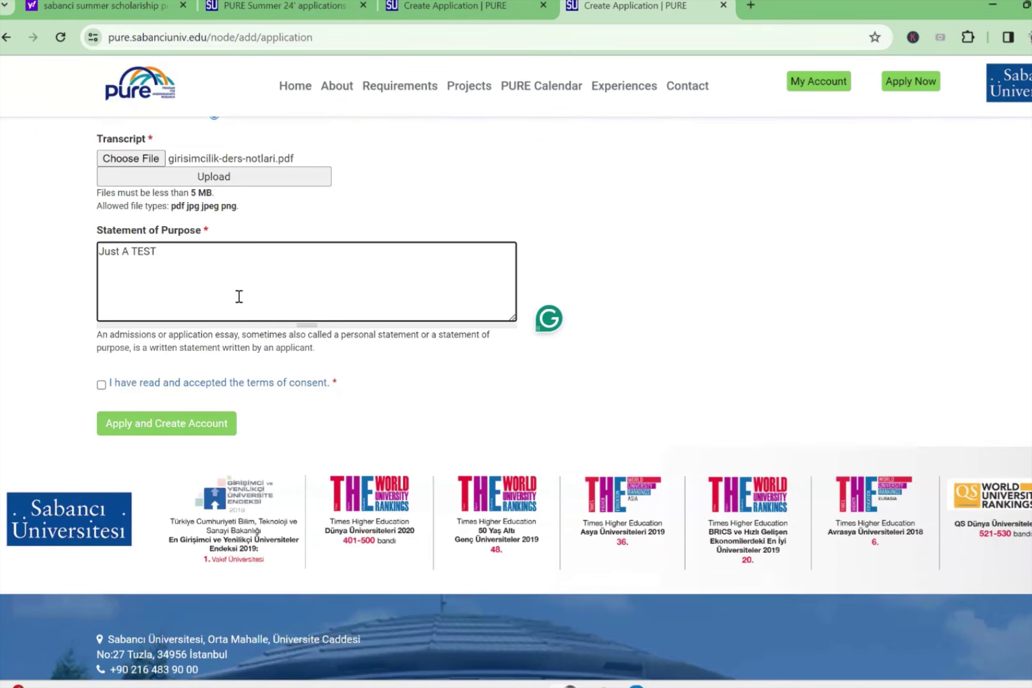
scroll(239, 297, up, 10)
scroll(252, 305, up, 7)
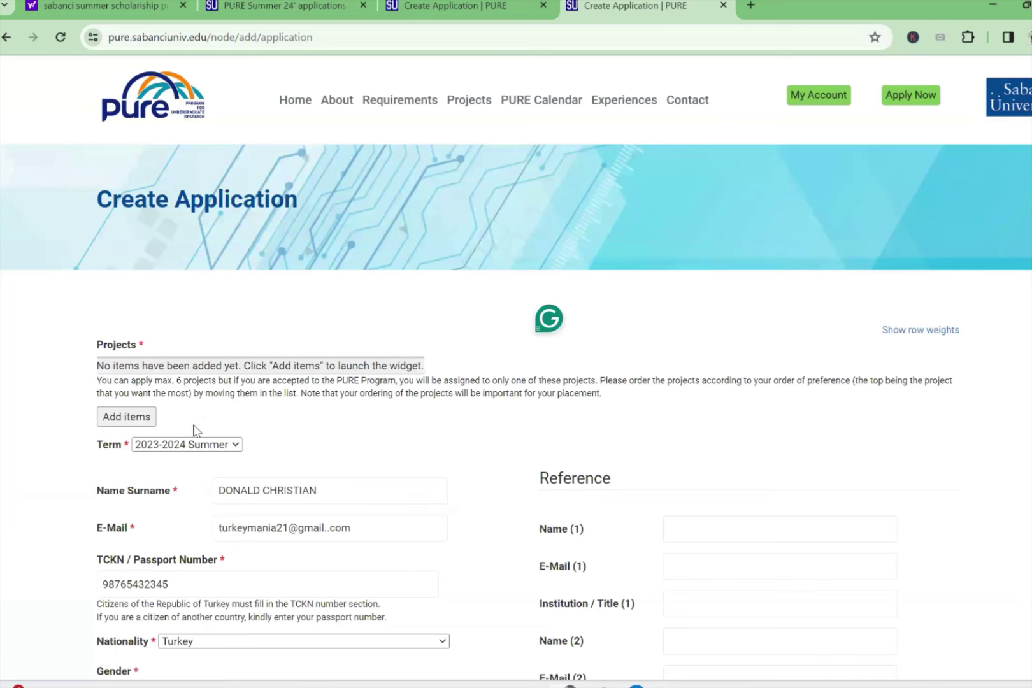
Step: Accept the terms of consent and submit with Apply and Create Account; errors report missing projects and an invalid e-mail
click(332, 491)
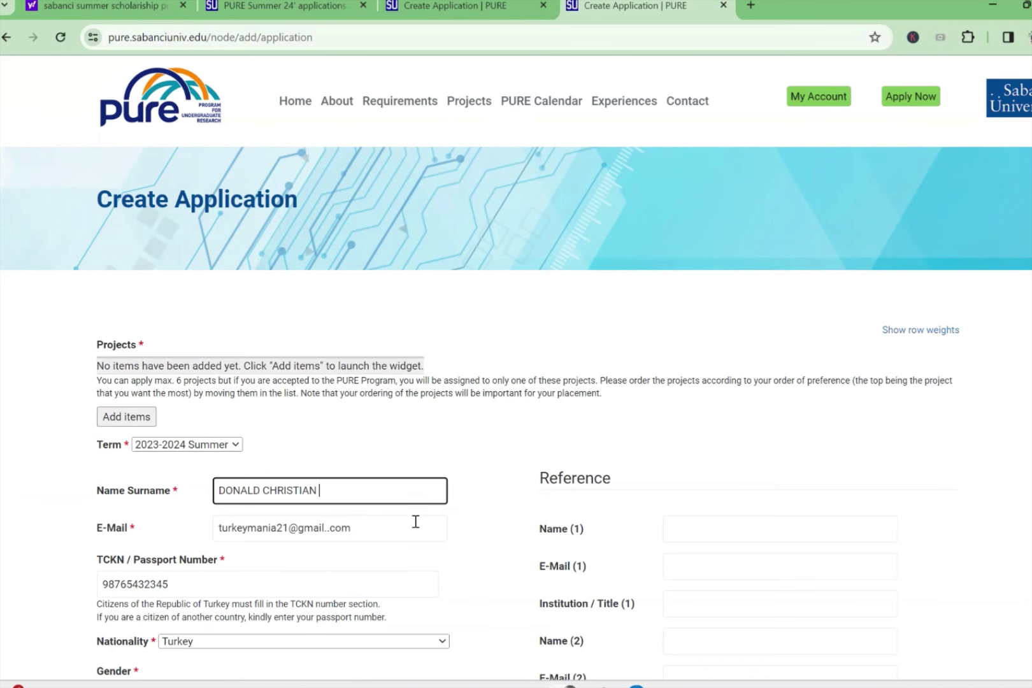
scroll(571, 498, down, 3)
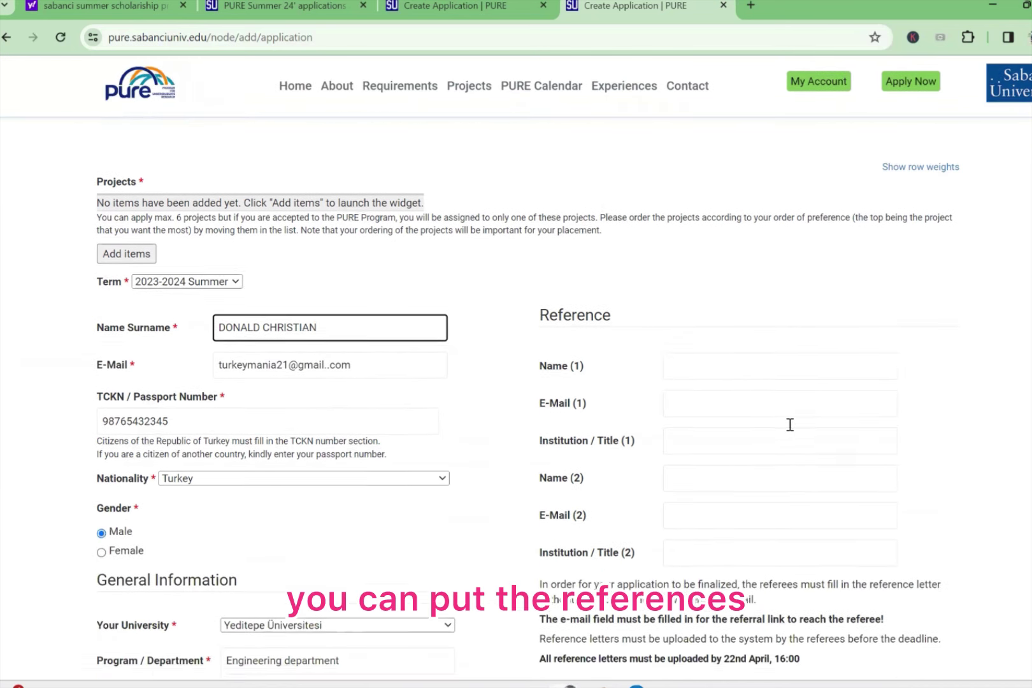
scroll(771, 410, down, 5)
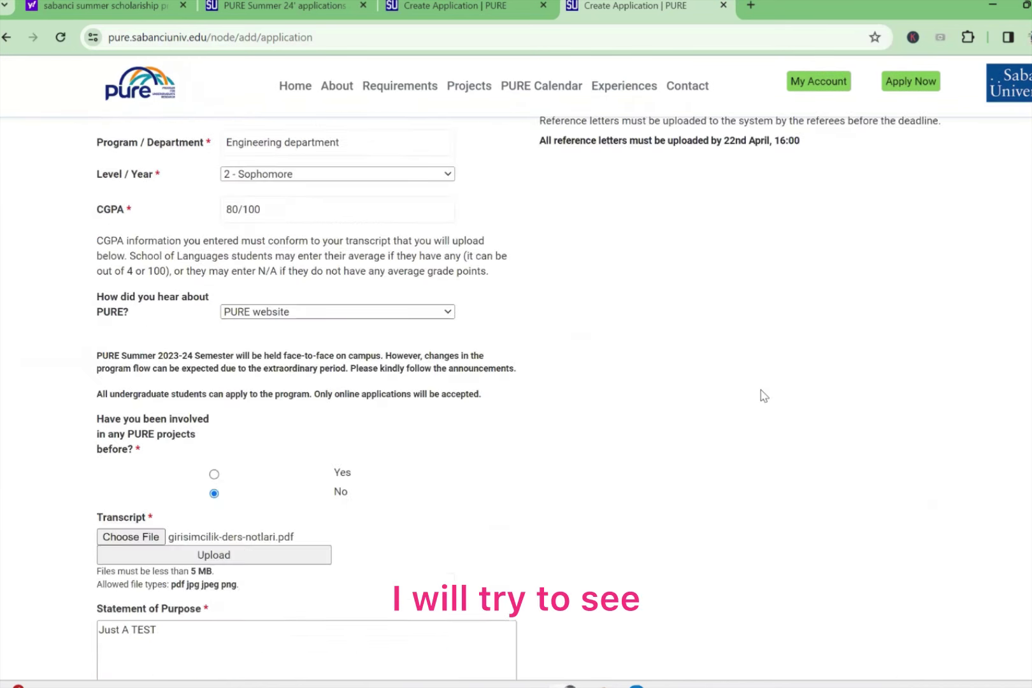
scroll(746, 332, up, 6)
click(743, 369)
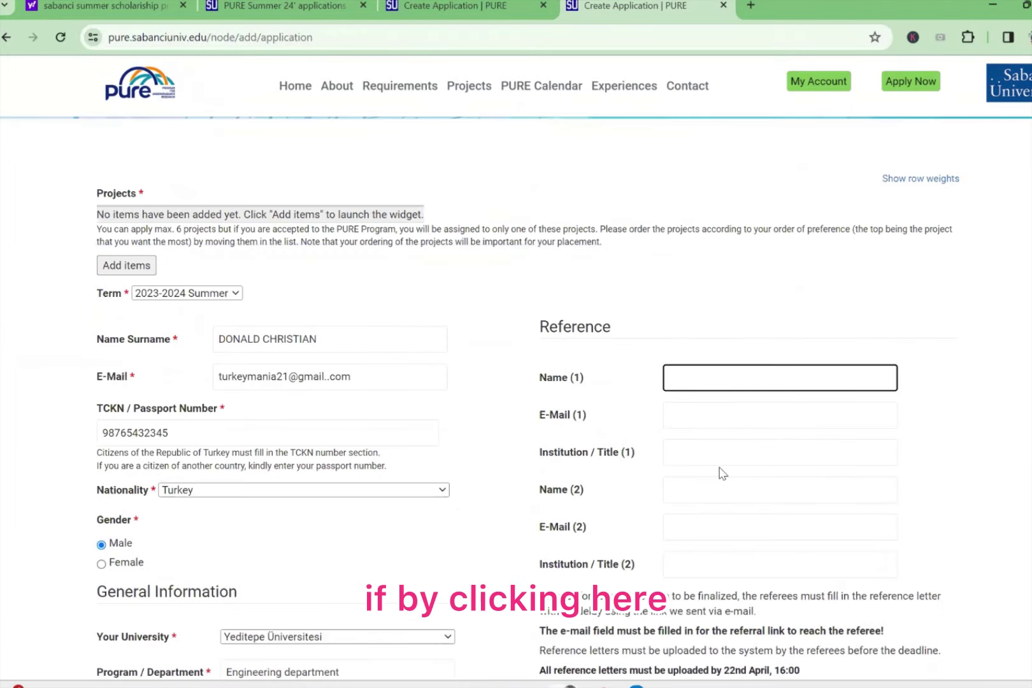
scroll(720, 461, down, 12)
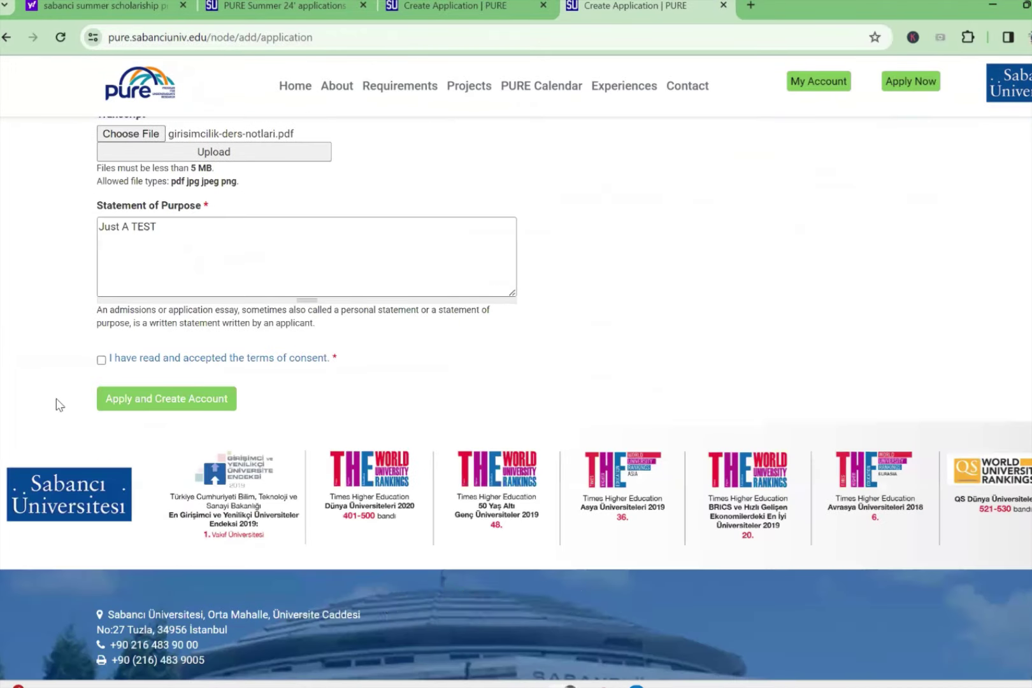
scroll(51, 344, down, 2)
click(101, 213)
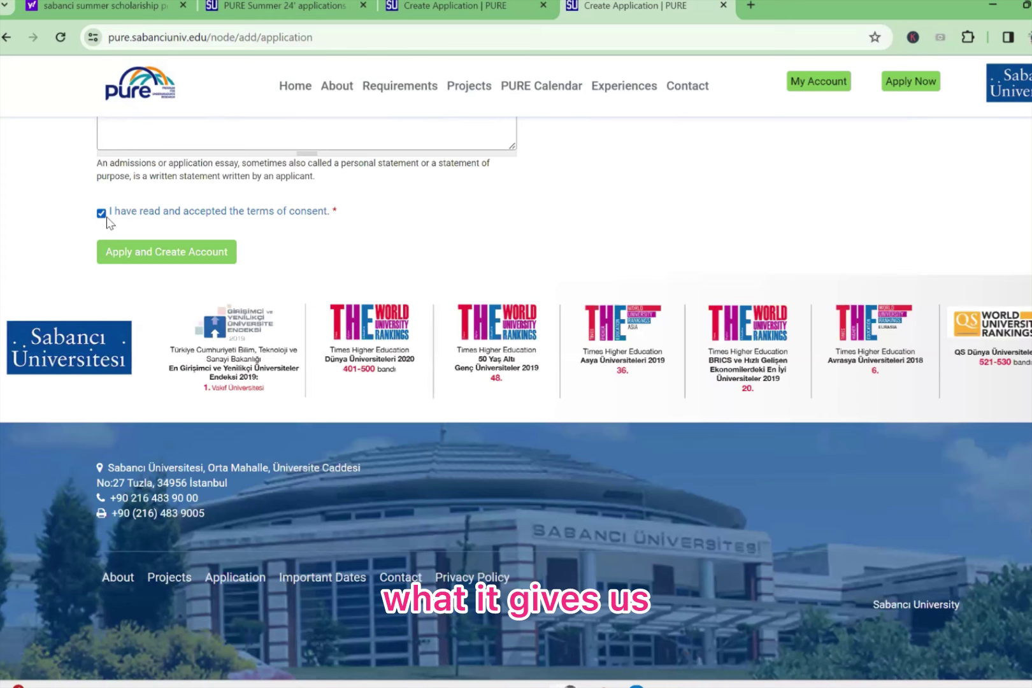
click(122, 254)
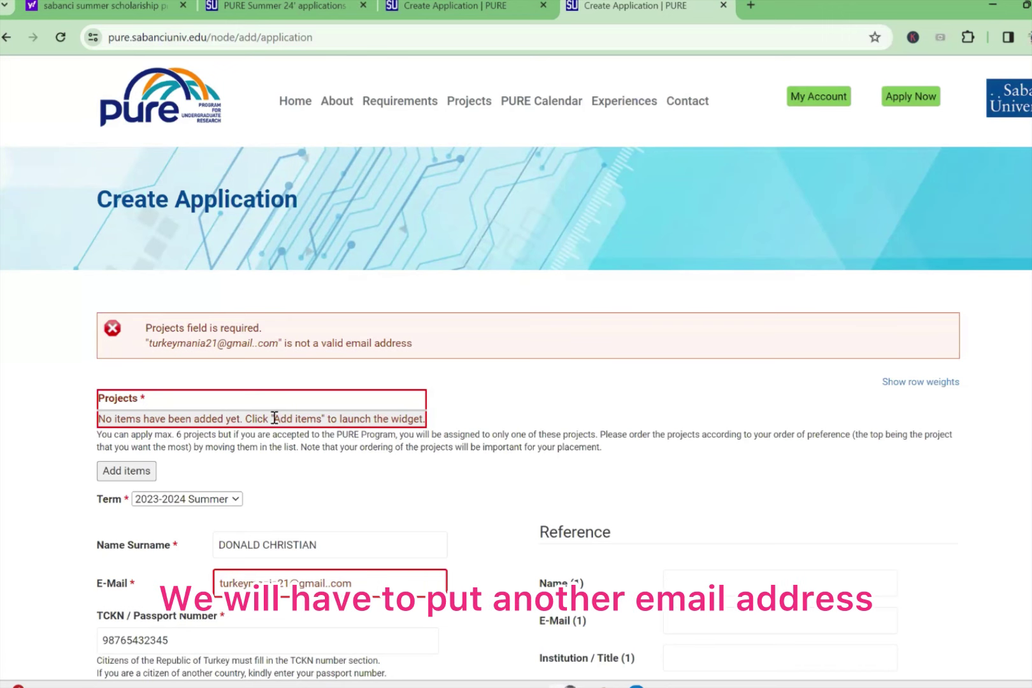
Step: Open the Projects Choice list and tick projects from divided attention/memories through the hydrogen value chain
double_click(125, 391)
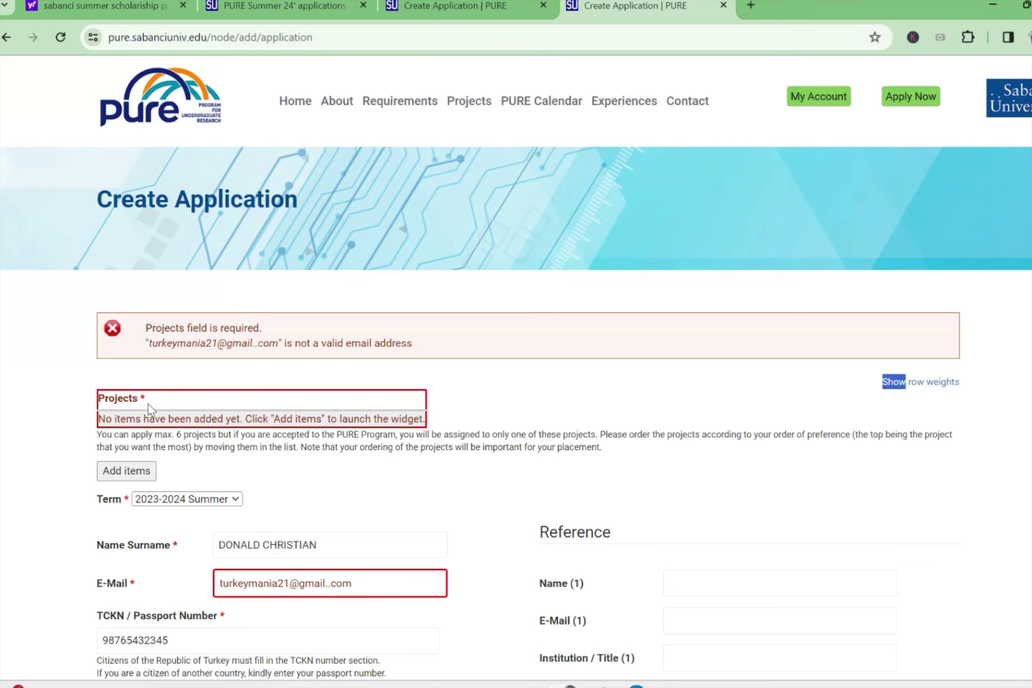
click(152, 389)
click(127, 471)
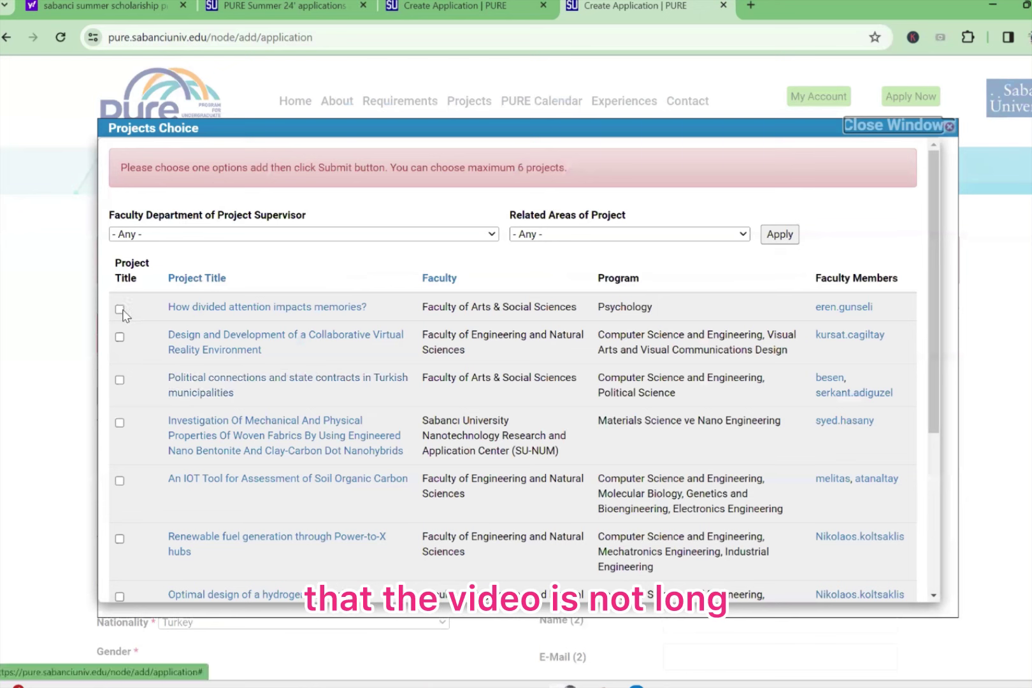
click(119, 309)
click(119, 337)
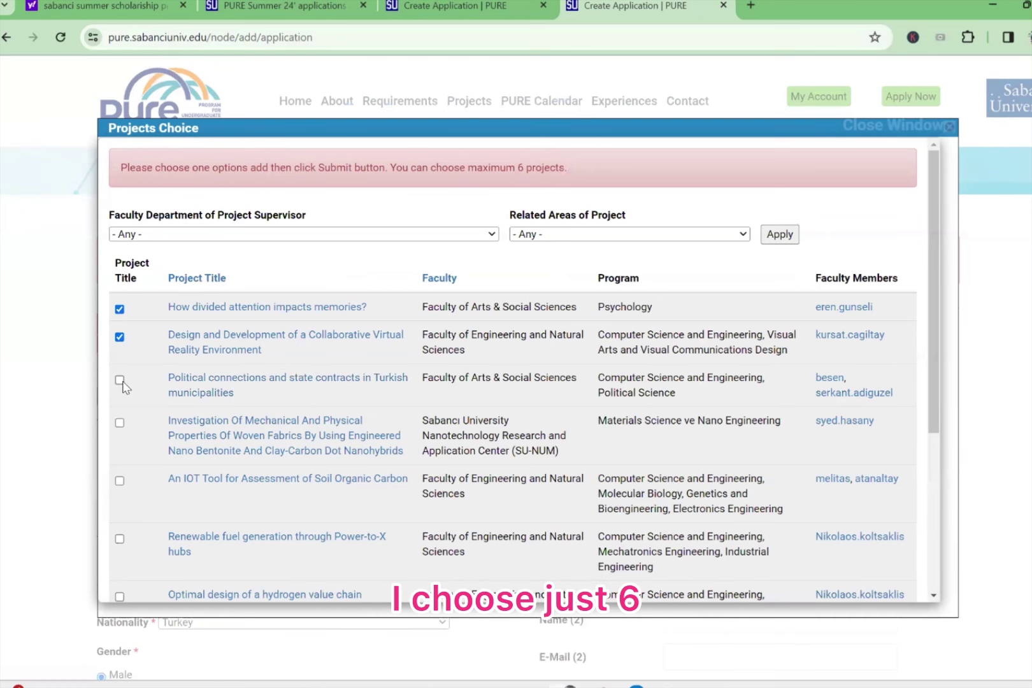
click(119, 380)
click(119, 423)
click(119, 480)
click(119, 539)
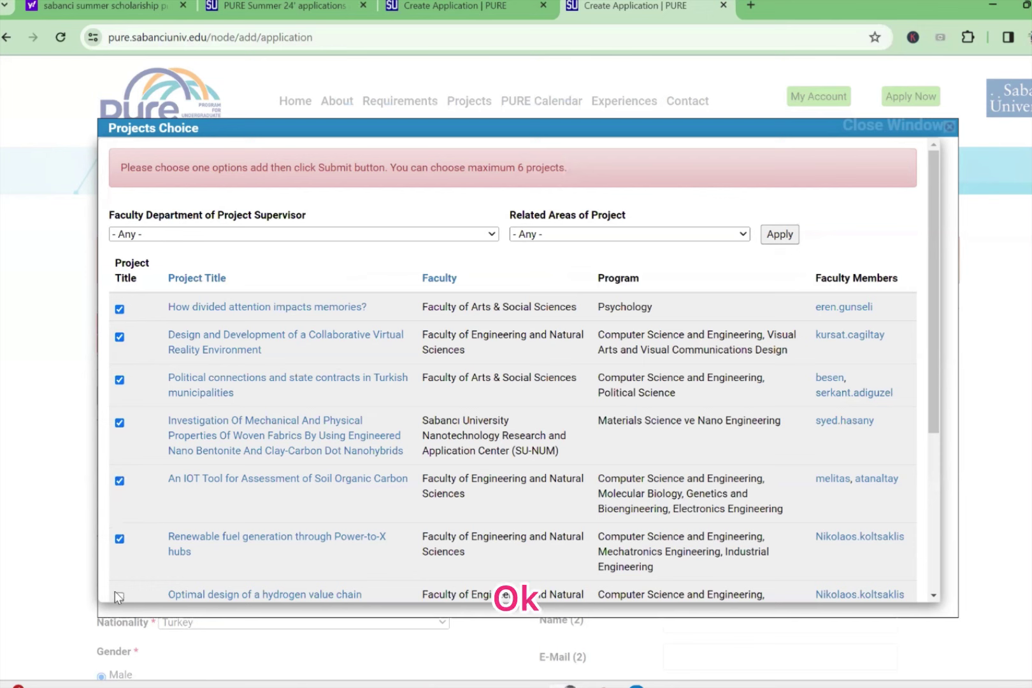
click(119, 596)
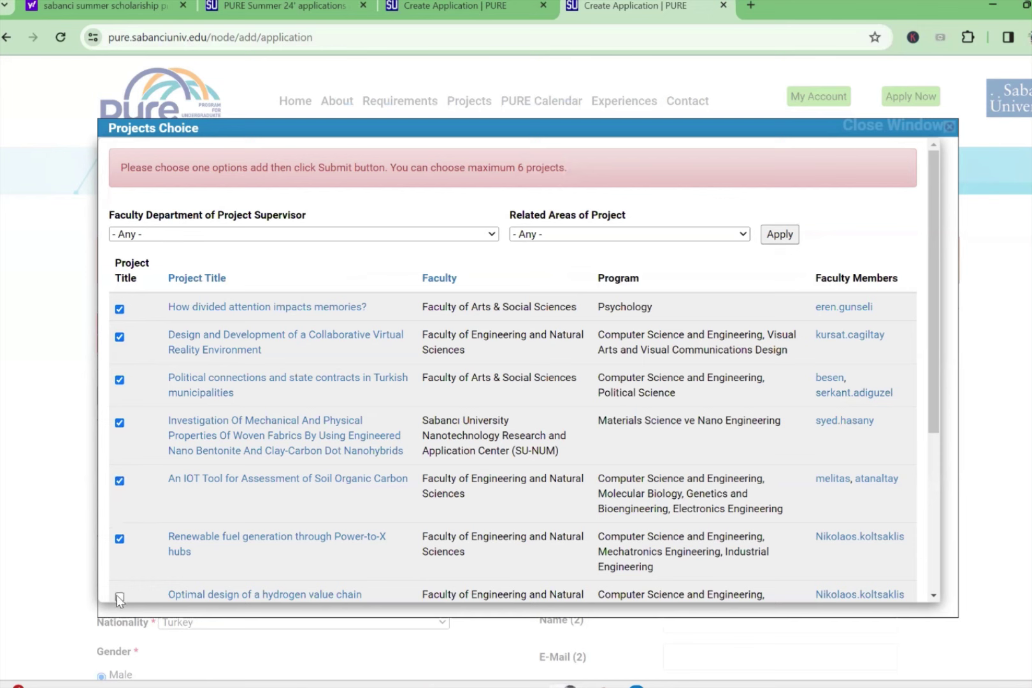
click(778, 235)
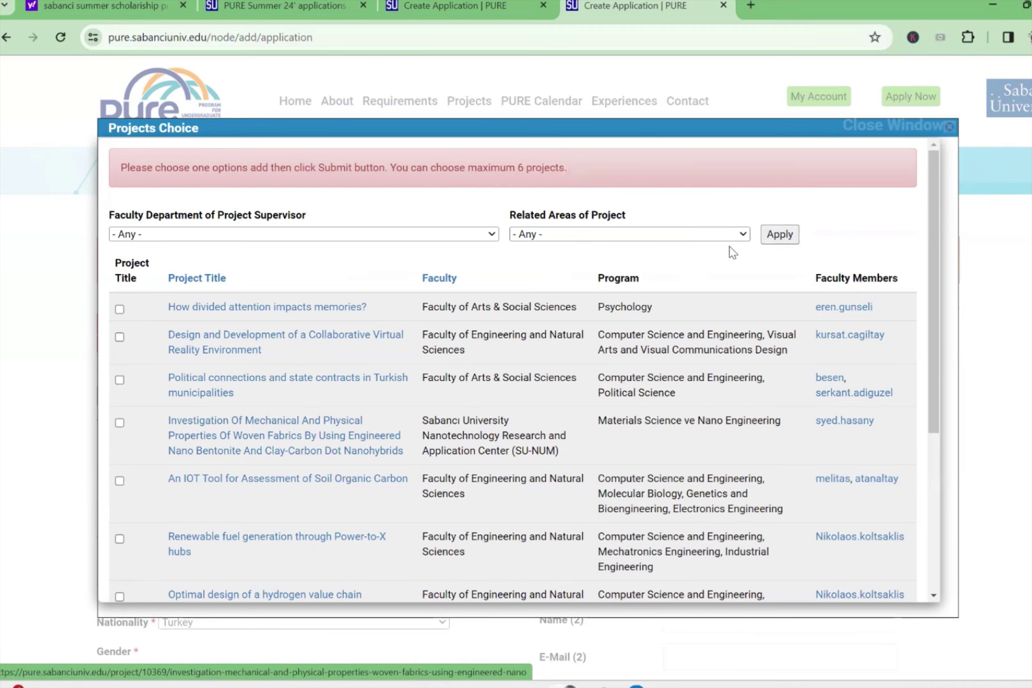
Step: Re-tick the divided attention, virtual reality, woven fabrics and soil carbon projects, and add six projects to the form
scroll(836, 299, down, 1)
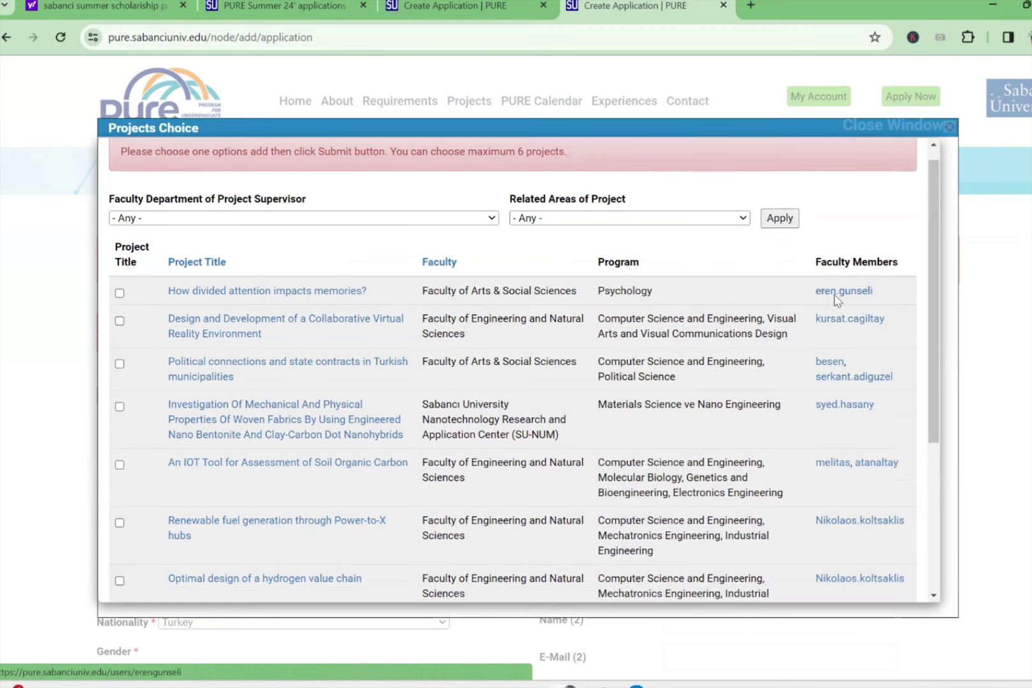
scroll(836, 299, down, 5)
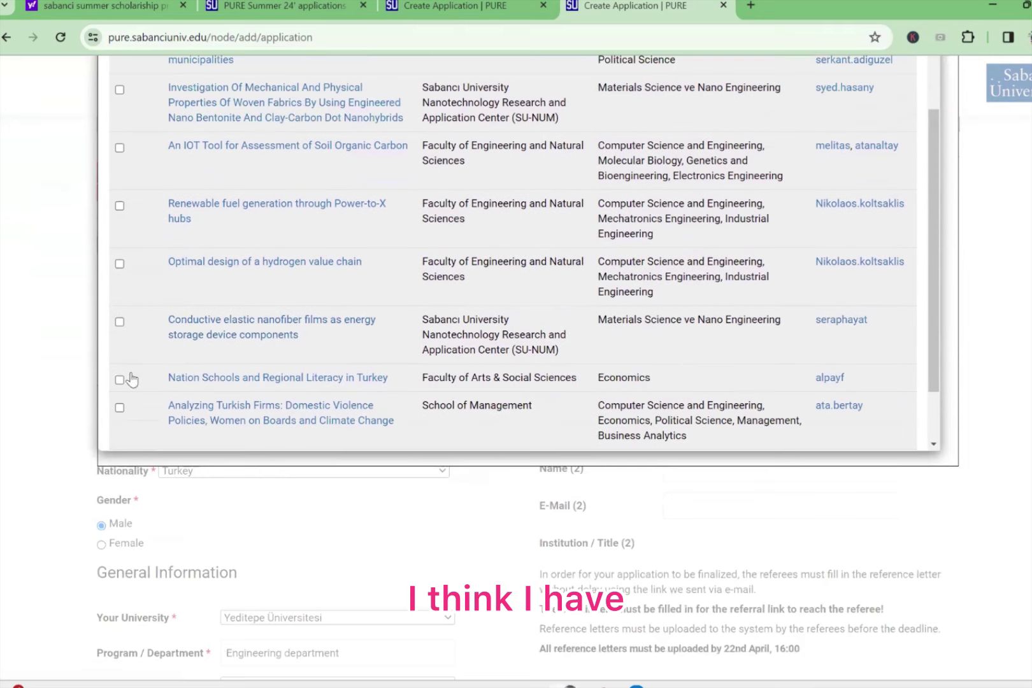
scroll(133, 319, up, 4)
click(119, 157)
click(119, 186)
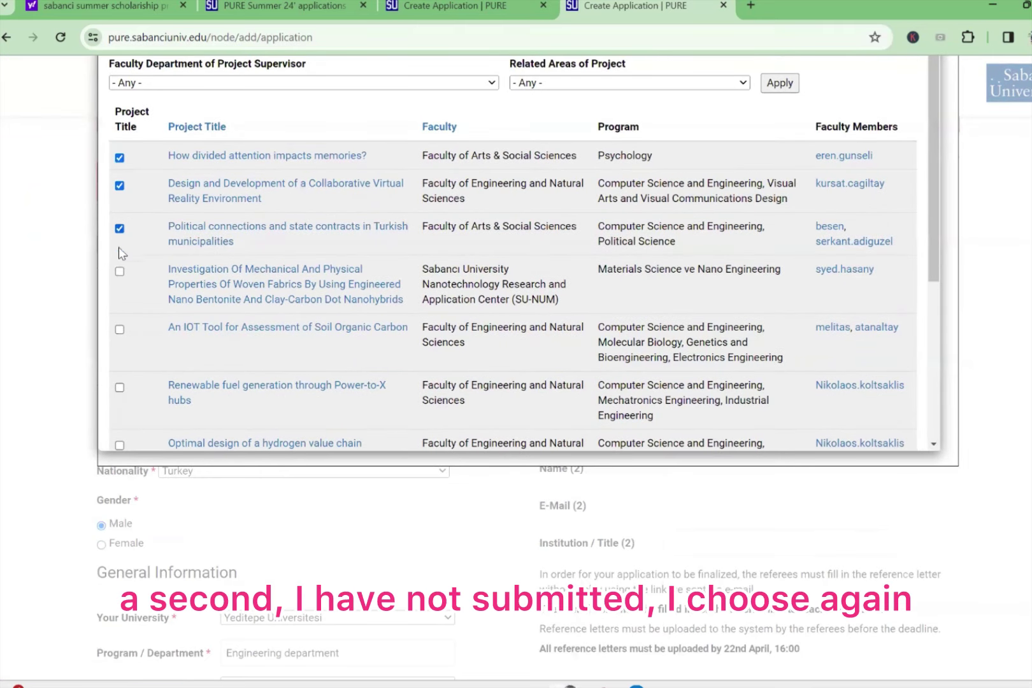
click(120, 272)
click(119, 329)
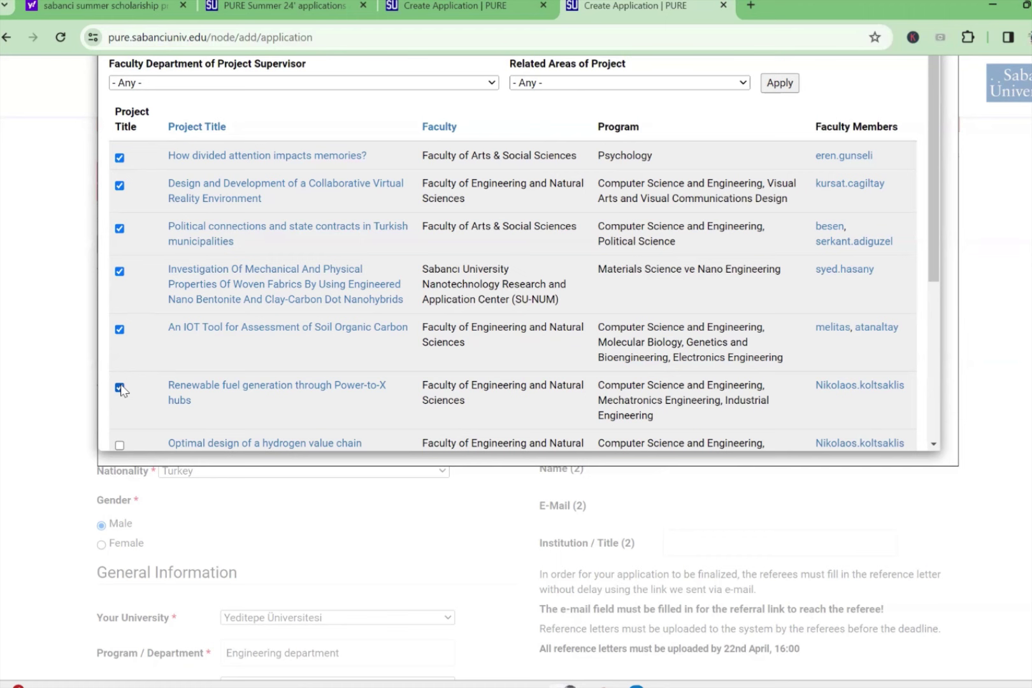
scroll(137, 349, down, 4)
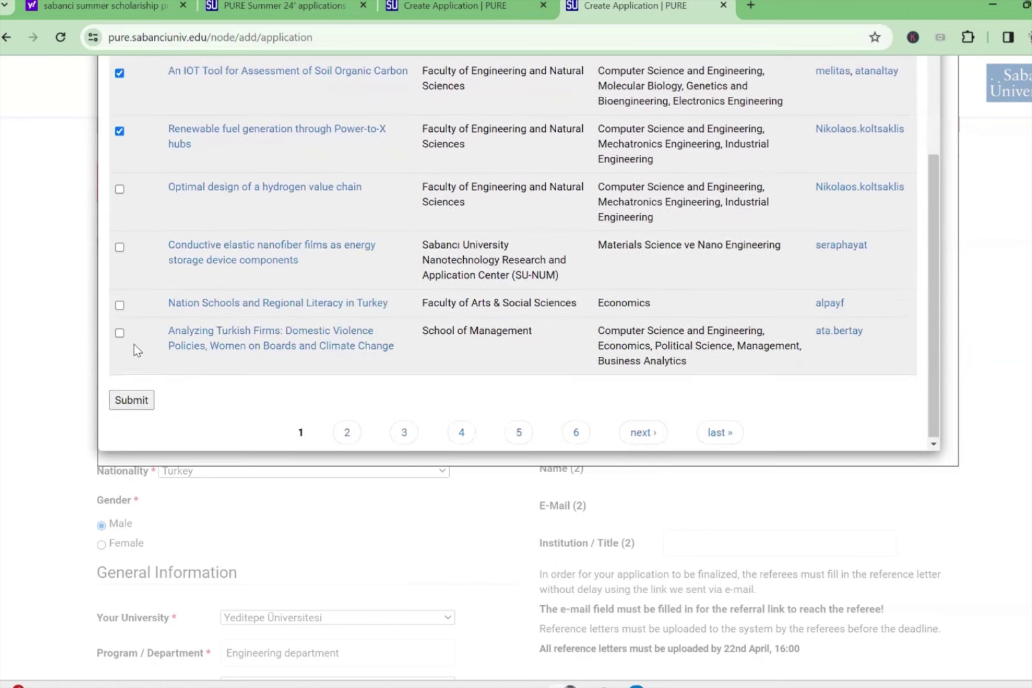
click(131, 400)
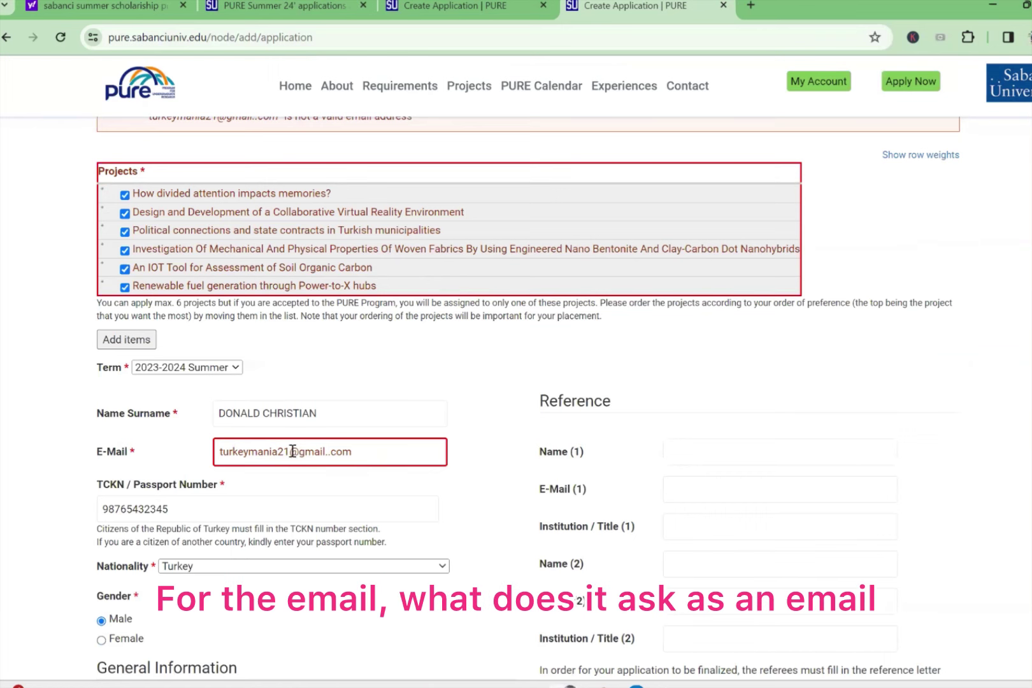
Step: Remove the extra dot before 'com' in the e-mail address and resubmit the application
click(292, 451)
key(BackSpace)
key(BackSpace)
key(BackSpace)
key(BackSpace)
key(BackSpace)
key(BackSpace)
key(BackSpace)
key(BackSpace)
key(BackSpace)
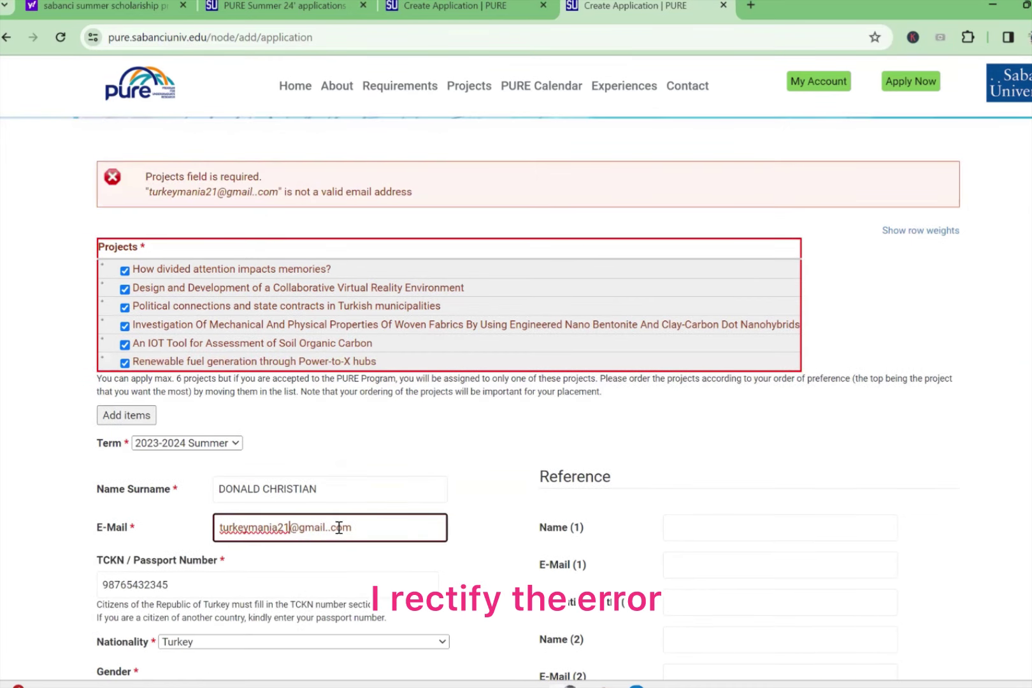
key(BackSpace)
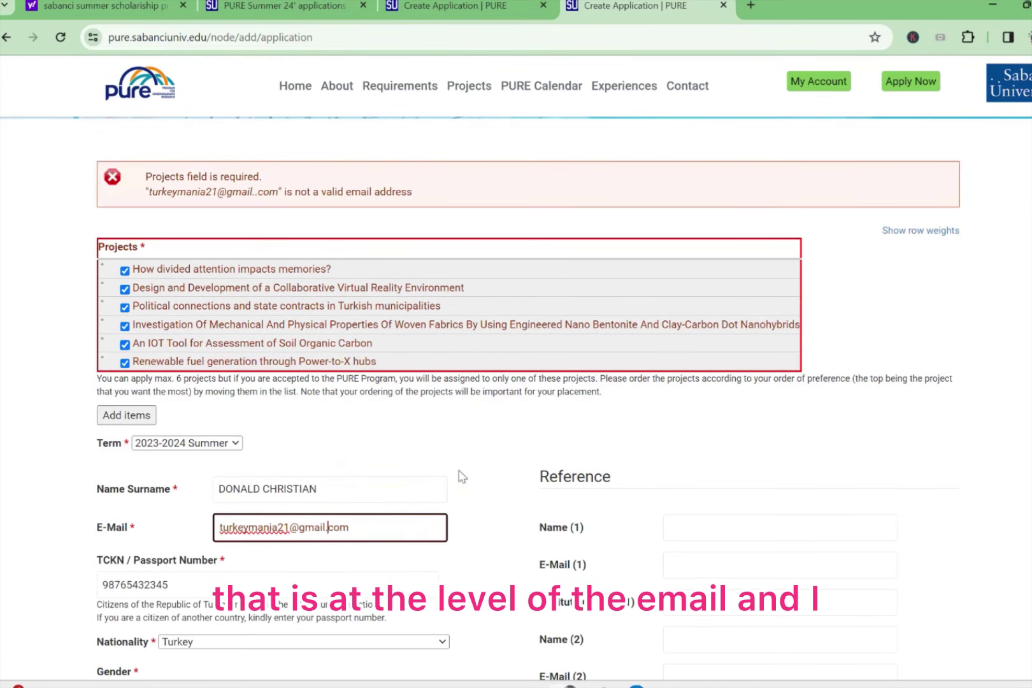
scroll(512, 424, up, 3)
scroll(494, 406, down, 12)
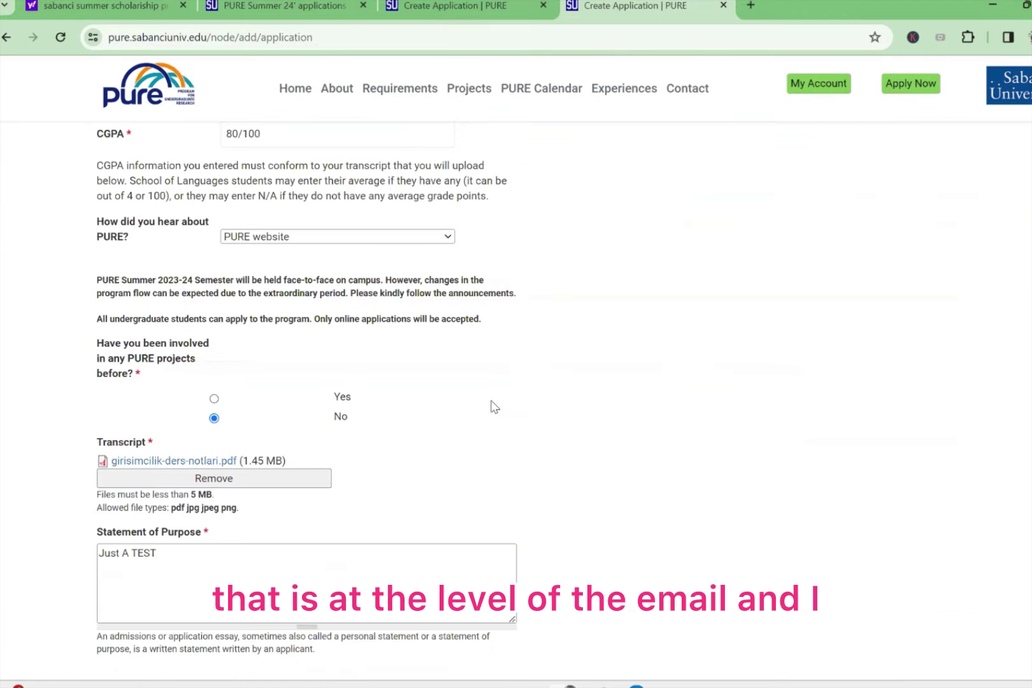
scroll(494, 406, down, 7)
scroll(292, 359, up, 5)
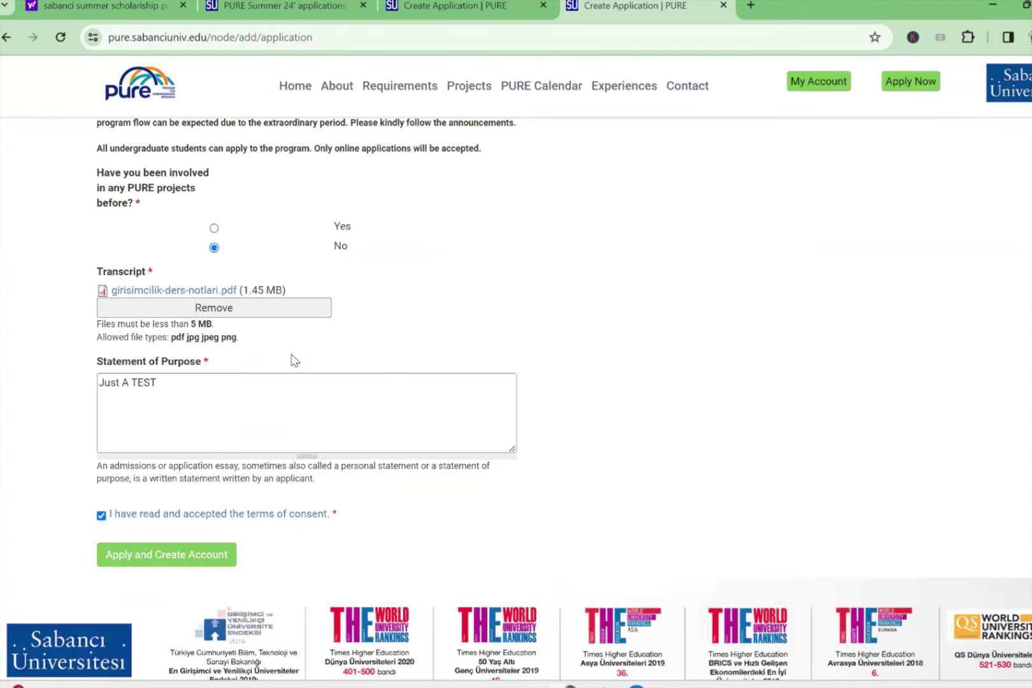
scroll(260, 357, down, 4)
click(186, 335)
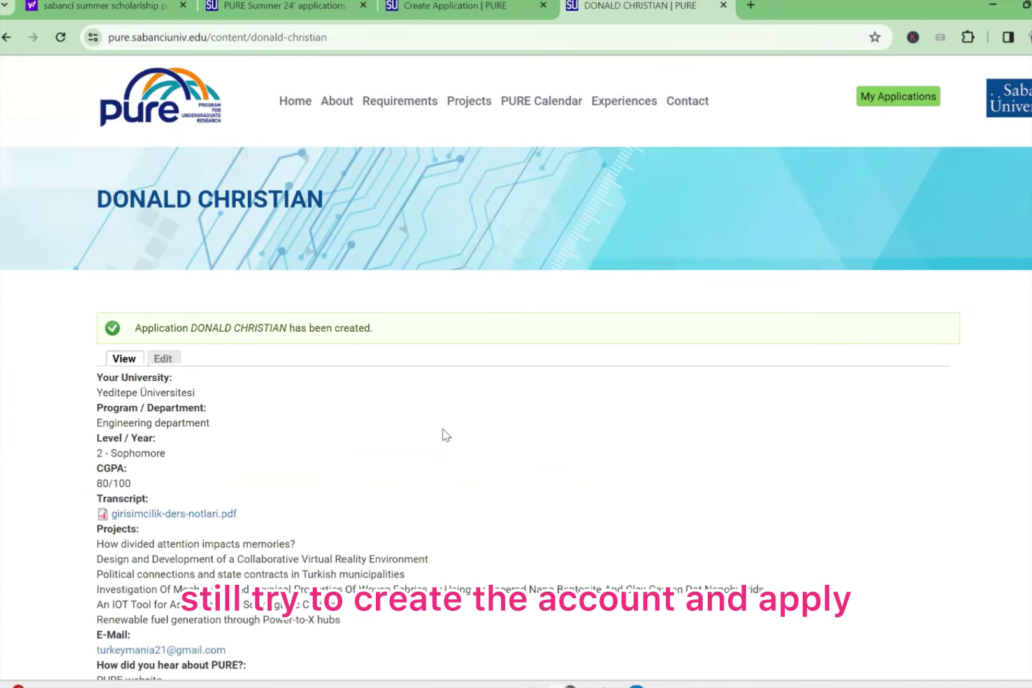
scroll(435, 430, down, 2)
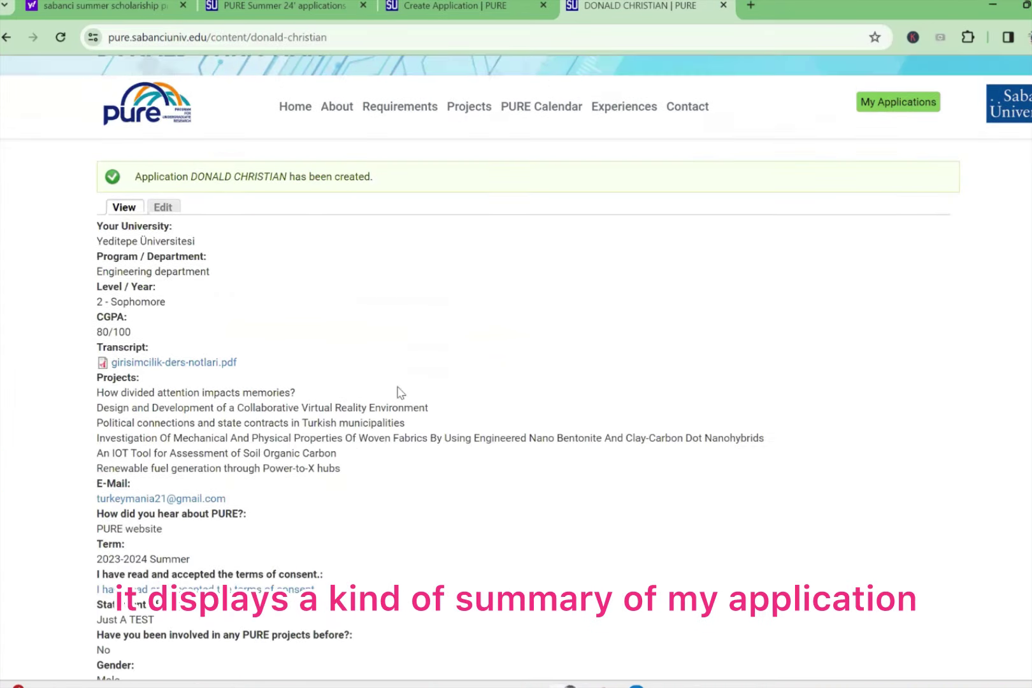